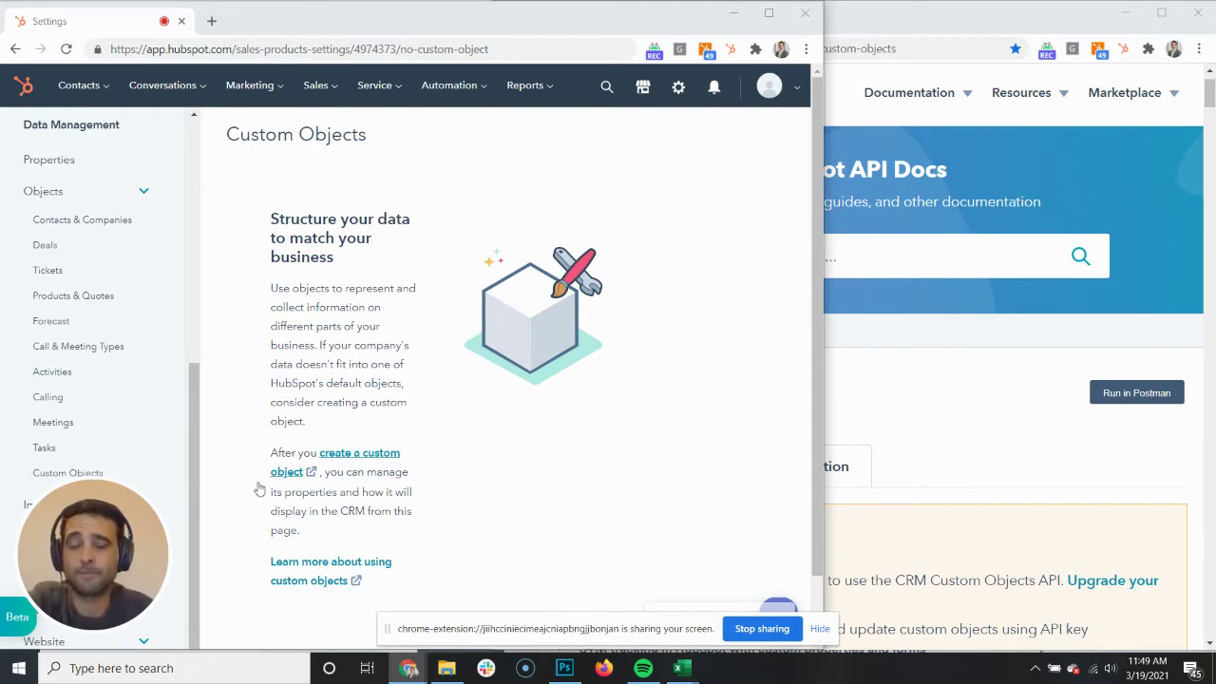
# - Open the Object Definition docs at the 'Create a new schema' endpoint (POST /crm/v3/schemas)
pyautogui.scroll(-1, 152, 469)
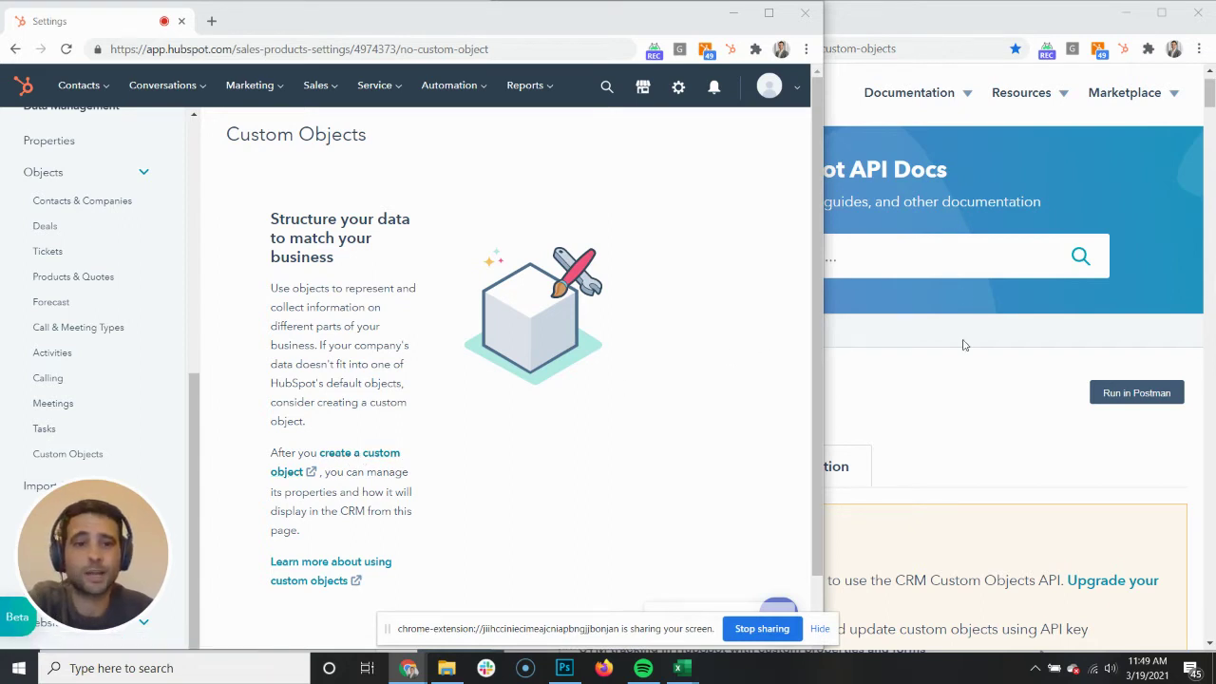
pyautogui.click(954, 406)
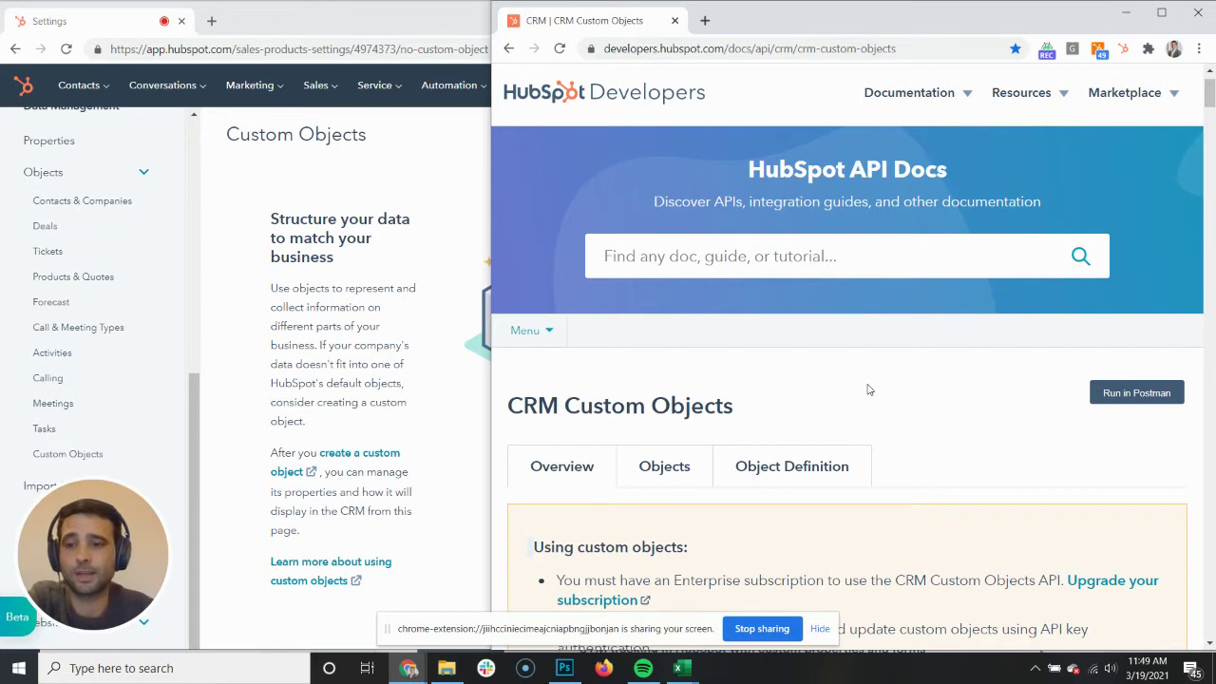
pyautogui.scroll(-2, 867, 389)
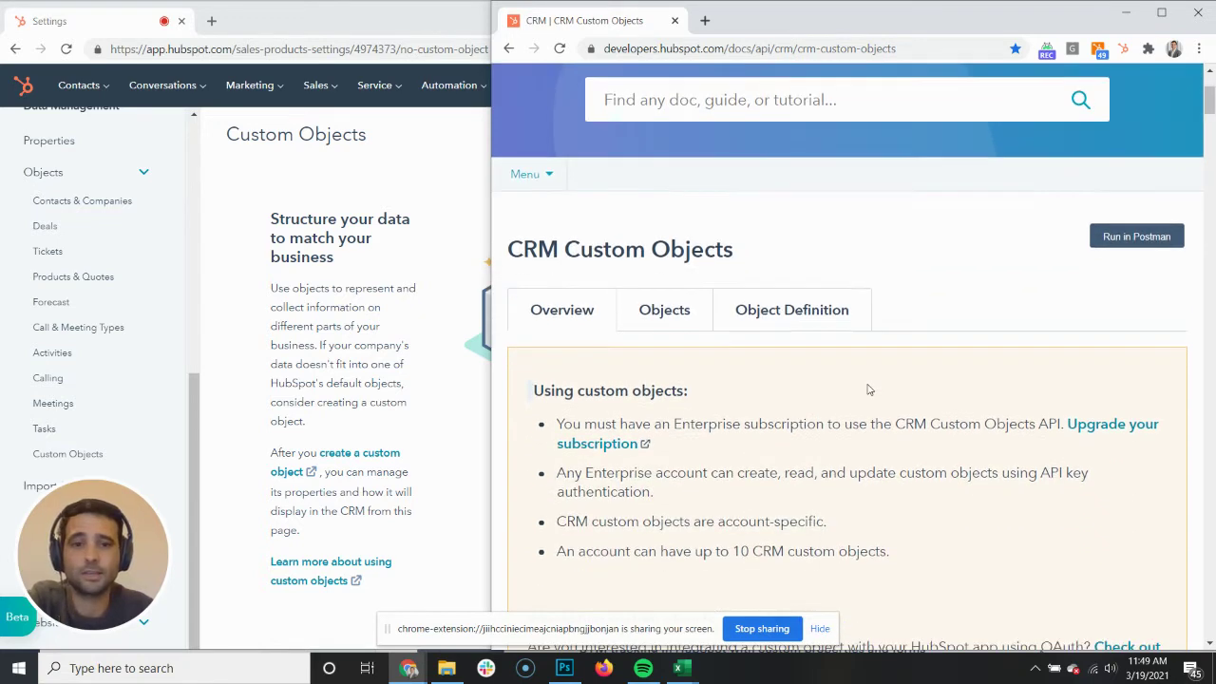
pyautogui.click(786, 321)
pyautogui.scroll(-2, 784, 318)
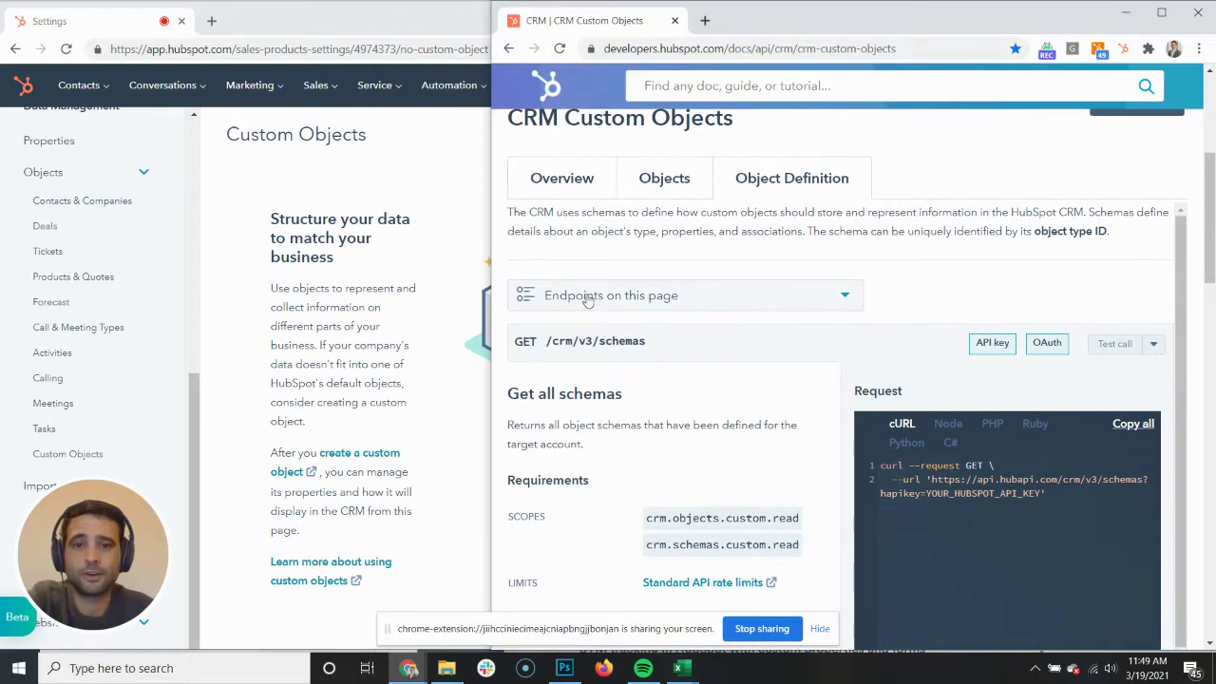
pyautogui.click(589, 297)
pyautogui.scroll(-1, 643, 452)
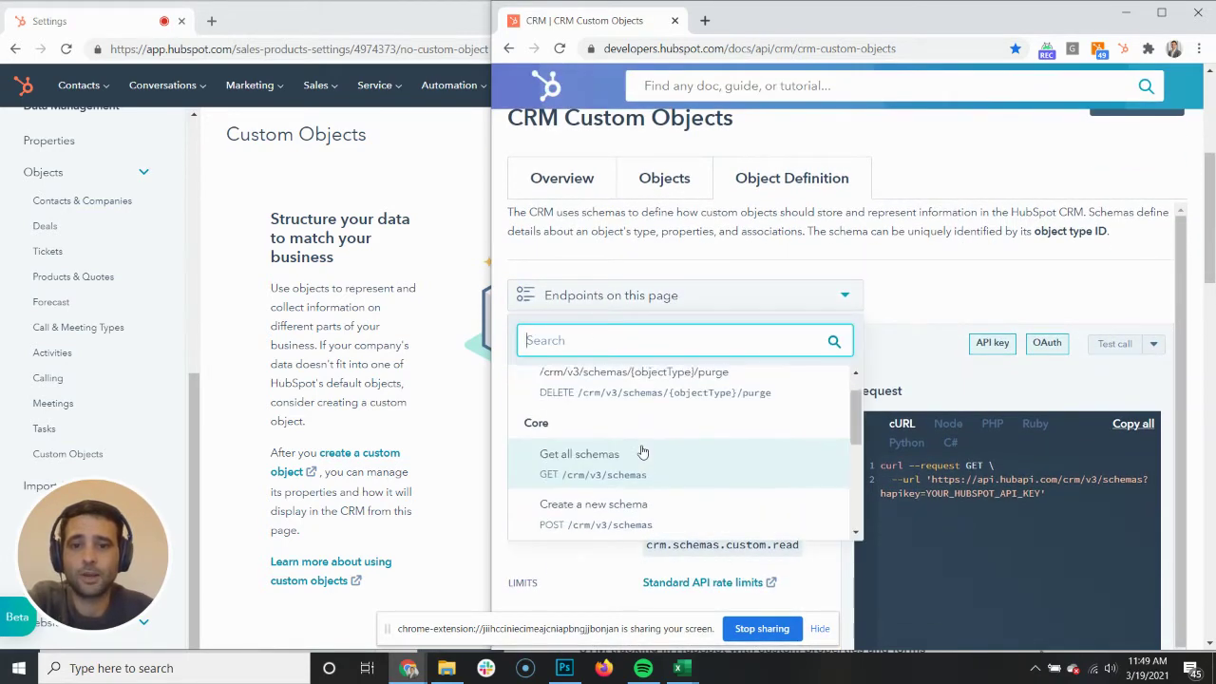
# - Replace the singular and plural label test values with Member and Members
pyautogui.click(601, 513)
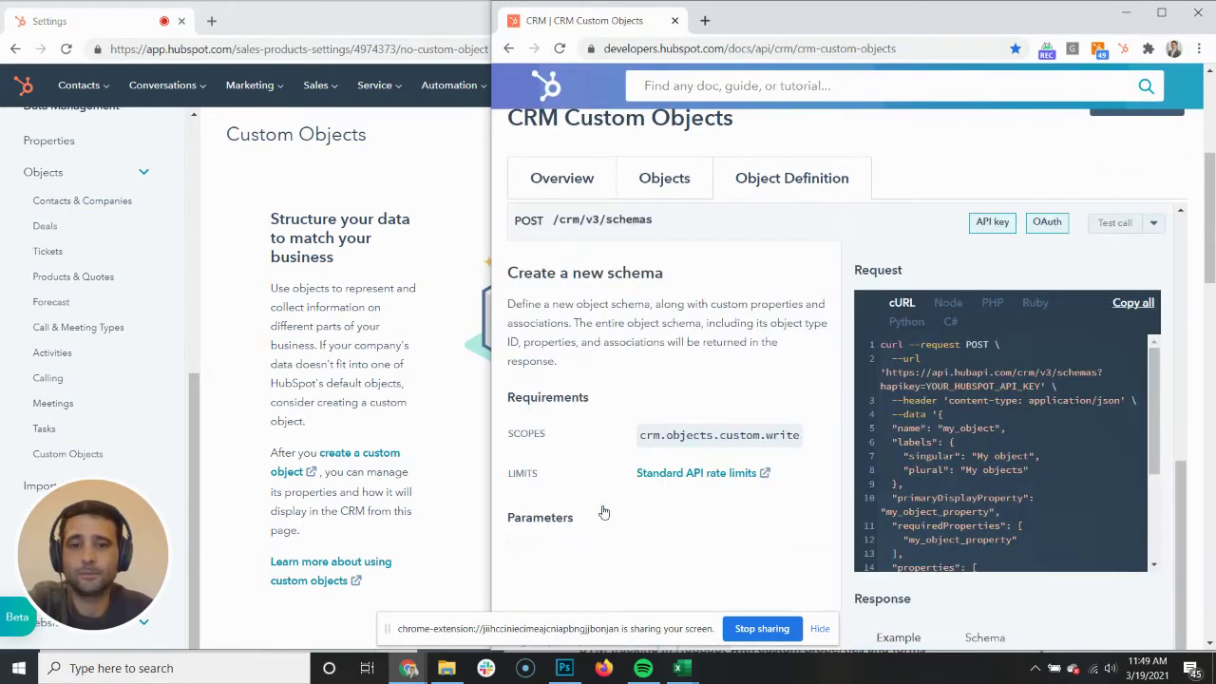
pyautogui.scroll(-2, 779, 381)
pyautogui.scroll(-2, 779, 381)
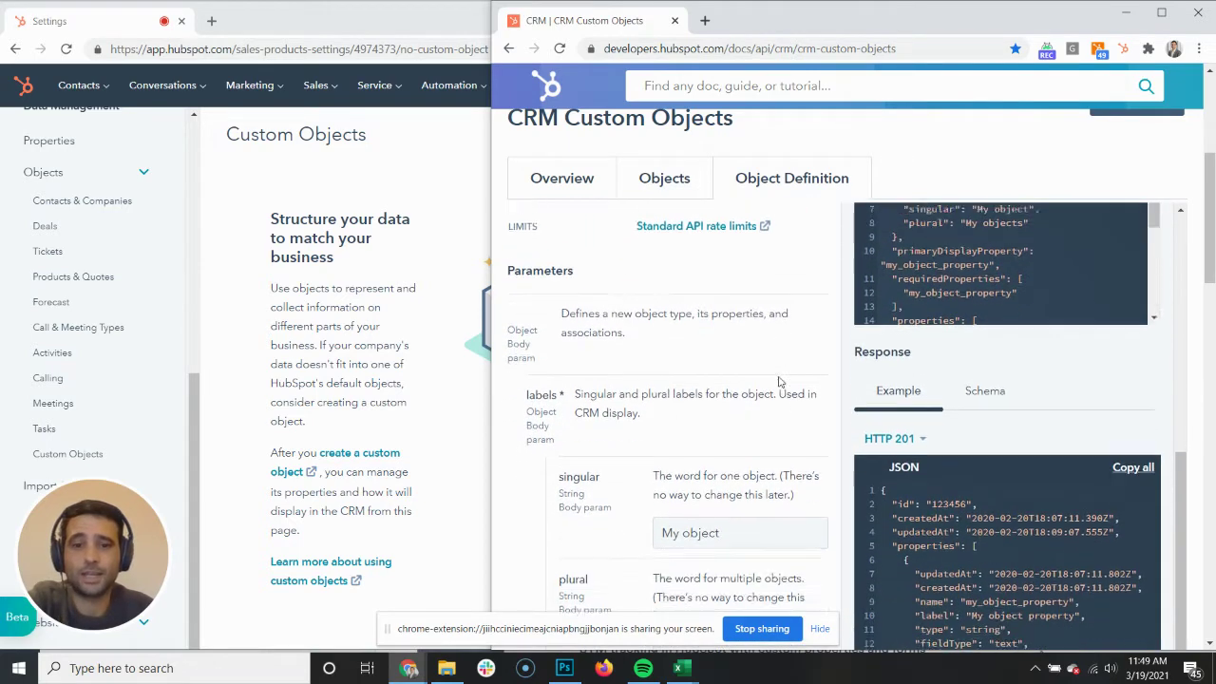
pyautogui.click(742, 482)
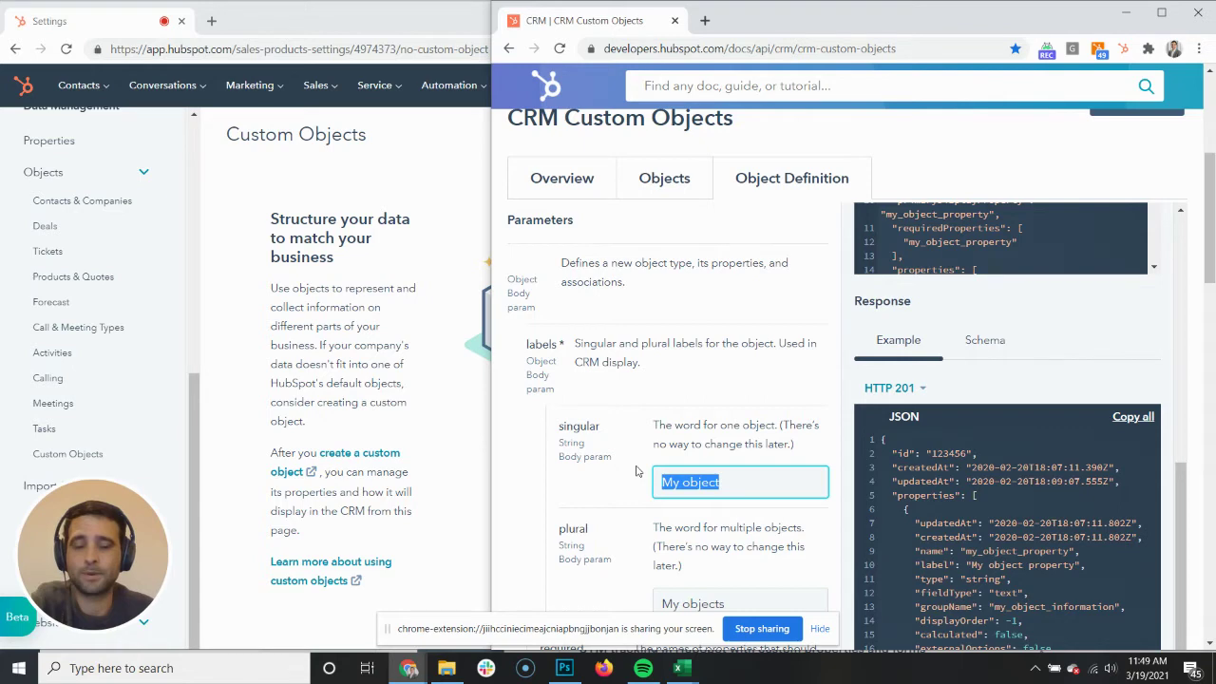
pyautogui.write('Member')
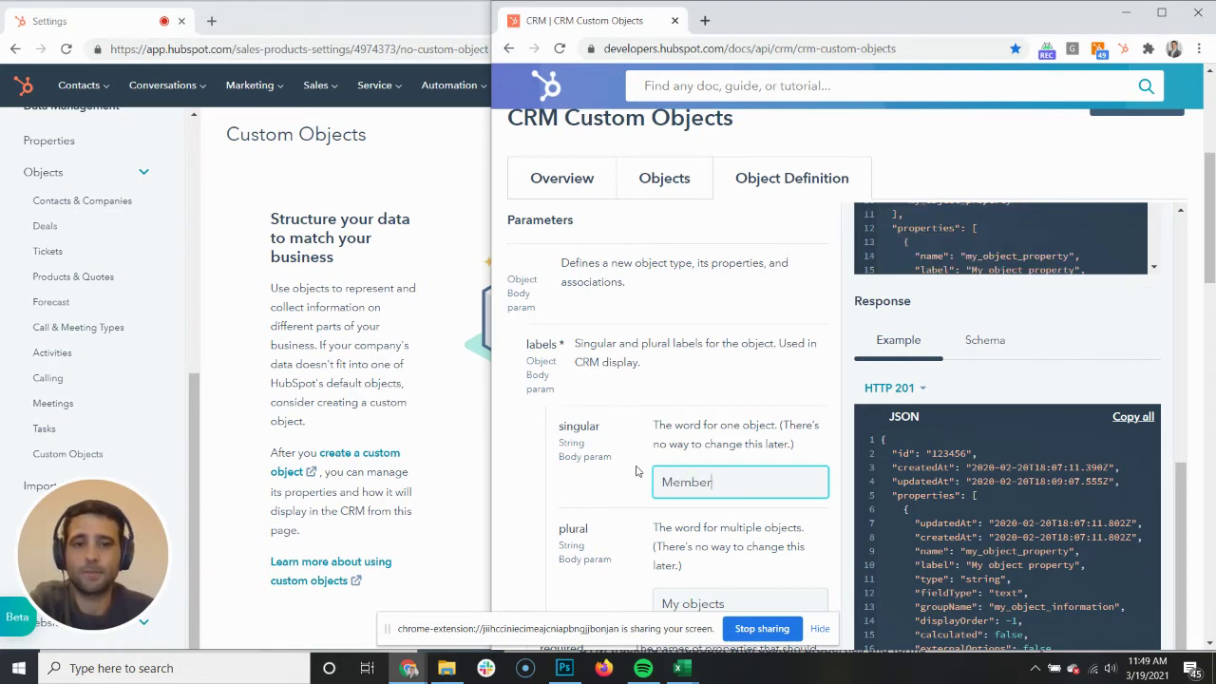
pyautogui.scroll(-1, 640, 475)
pyautogui.tripleClick(650, 488)
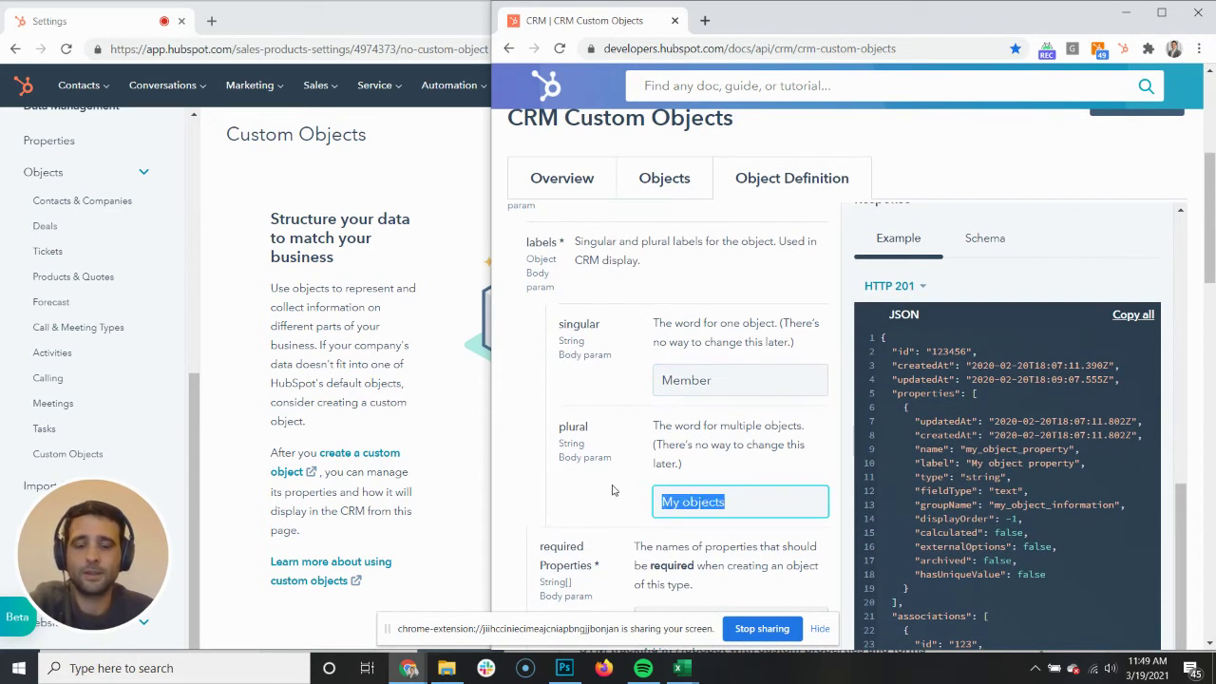
pyautogui.write('Members')
# - Set the requiredProperties test value to member_name
pyautogui.scroll(-2, 604, 480)
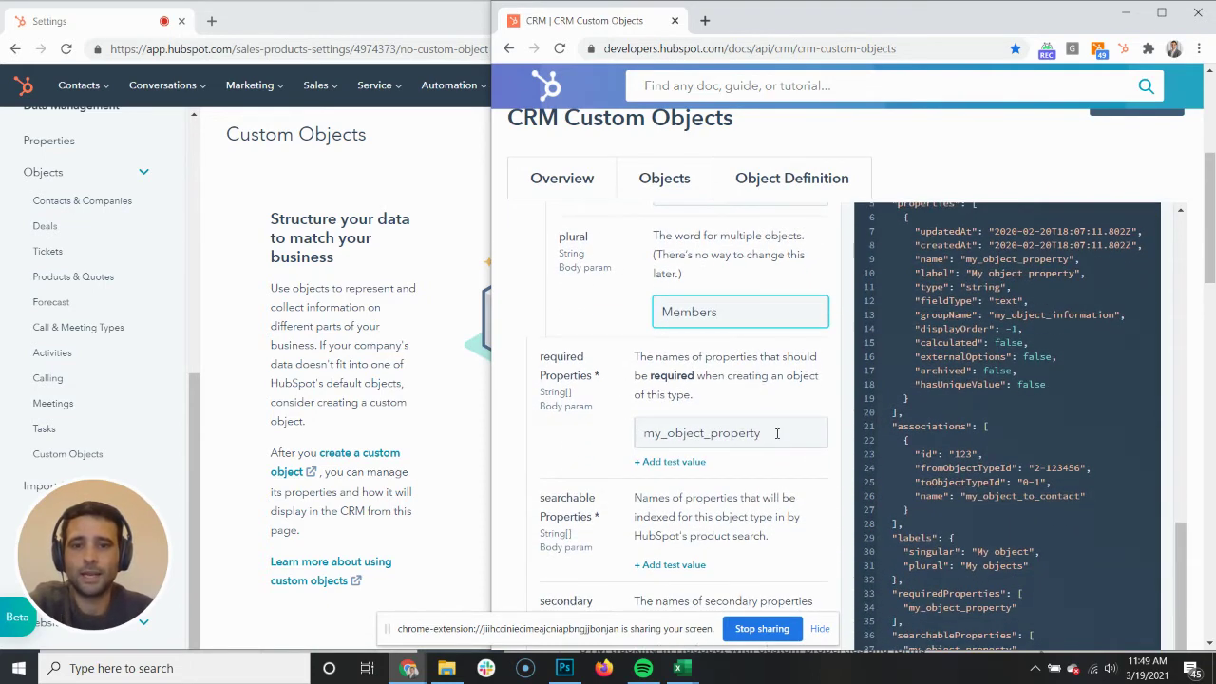
pyautogui.tripleClick(777, 433)
pyautogui.write('member_name')
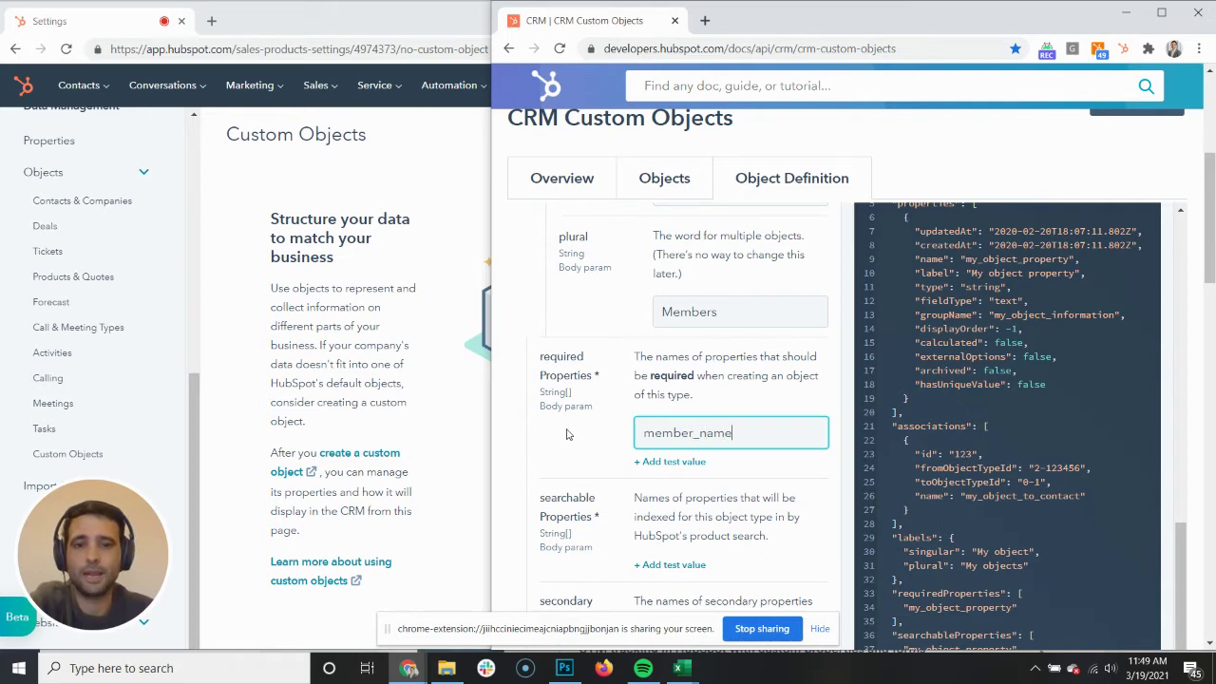
pyautogui.scroll(-1, 566, 435)
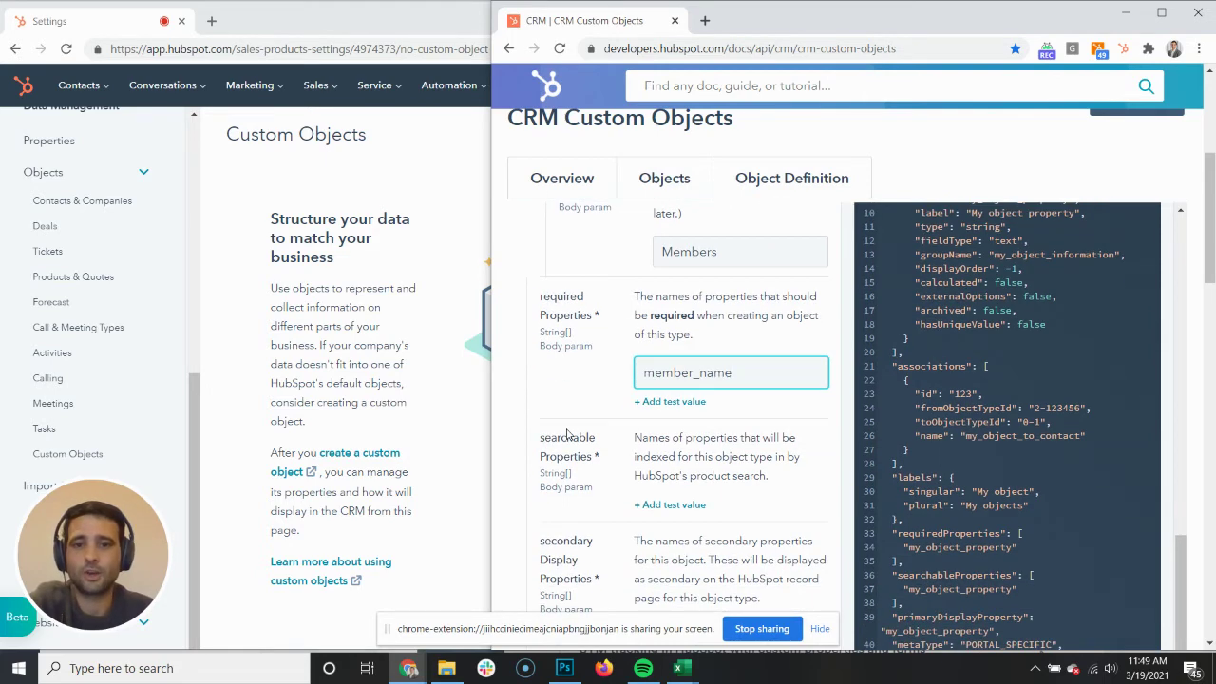
pyautogui.scroll(-5, 566, 434)
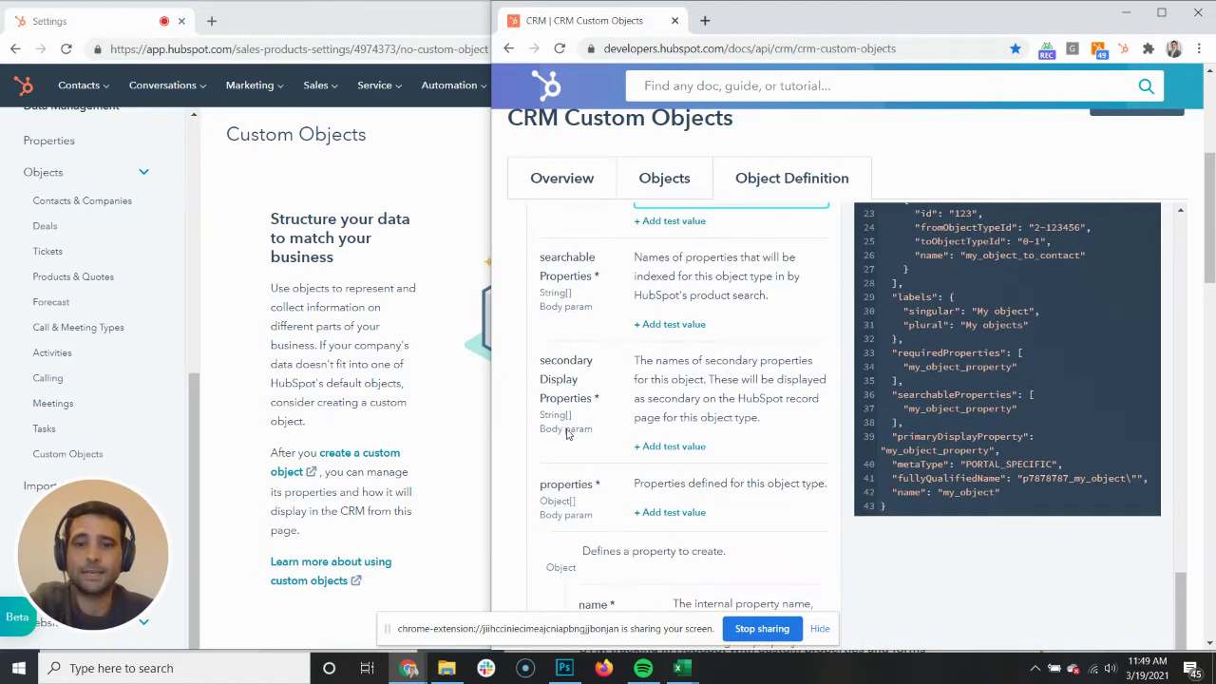
pyautogui.scroll(-2, 567, 434)
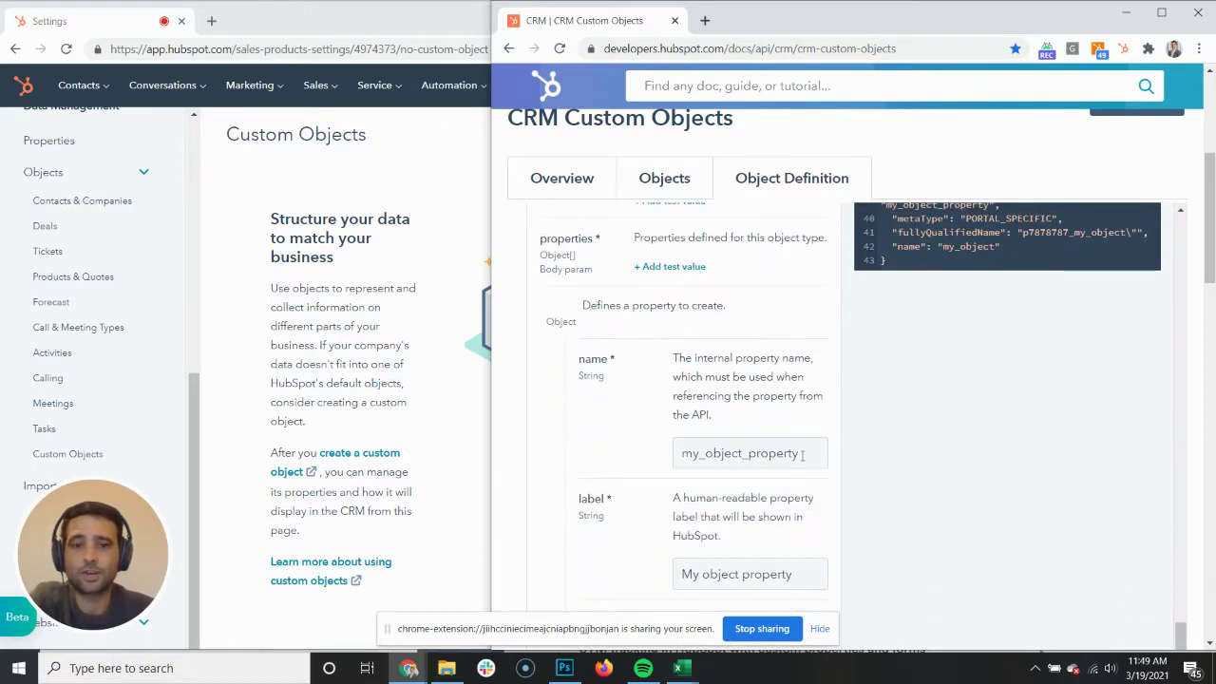
# - Define the schema property with name member_name and label Member Name
pyautogui.moveTo(800, 454); pyautogui.dragTo(642, 459)
pyautogui.write('mem')
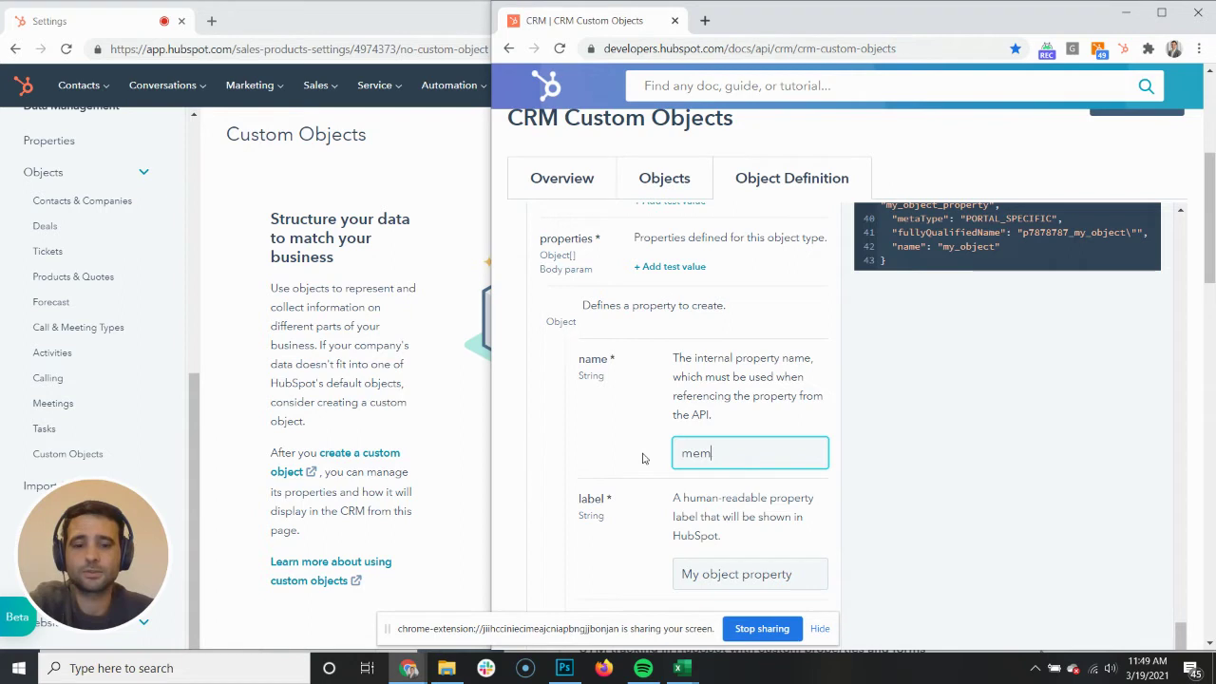
pyautogui.write('erber_name')
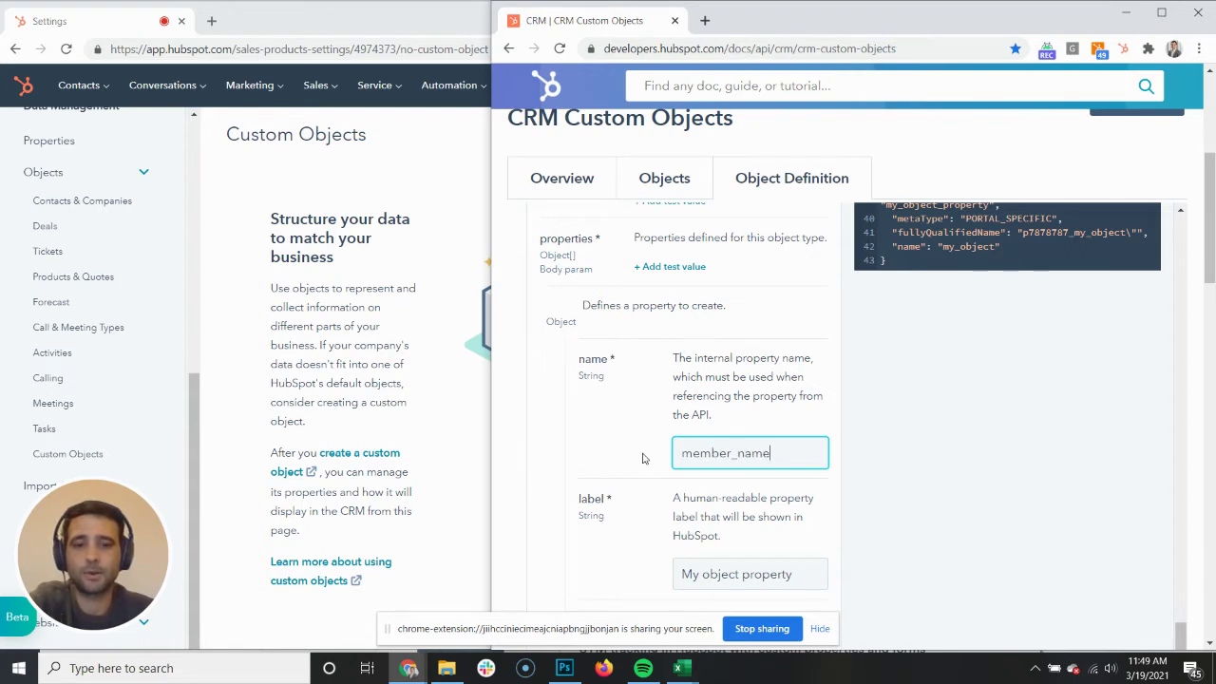
pyautogui.scroll(-1, 644, 457)
pyautogui.moveTo(819, 472); pyautogui.dragTo(669, 468)
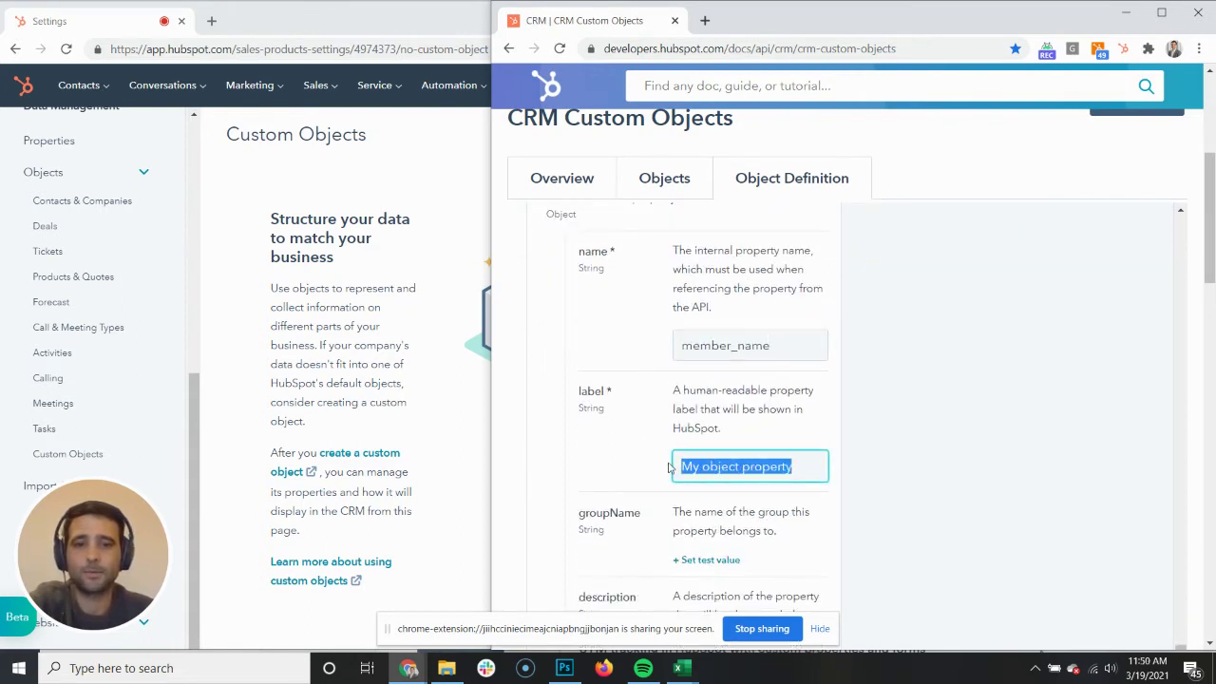
pyautogui.write('Member')
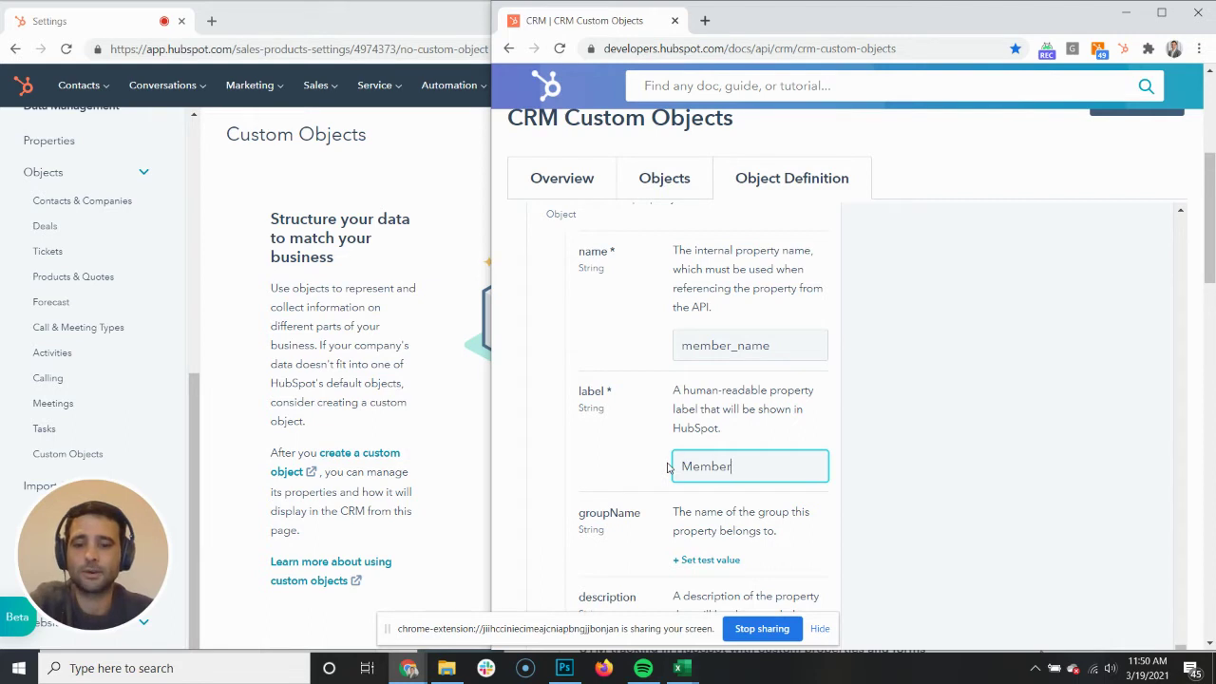
pyautogui.write(' Name')
# - Add COMPANY and DEAL to associatedObjects alongside CONTACT
pyautogui.scroll(-5, 667, 467)
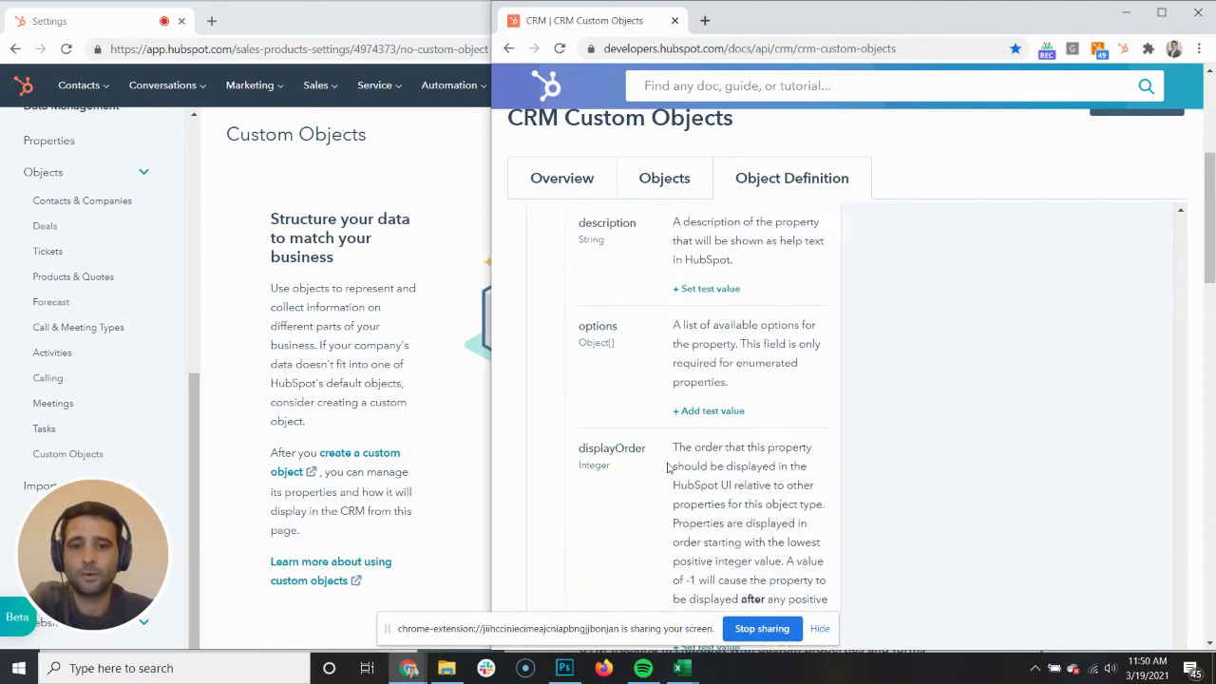
pyautogui.scroll(-7, 667, 468)
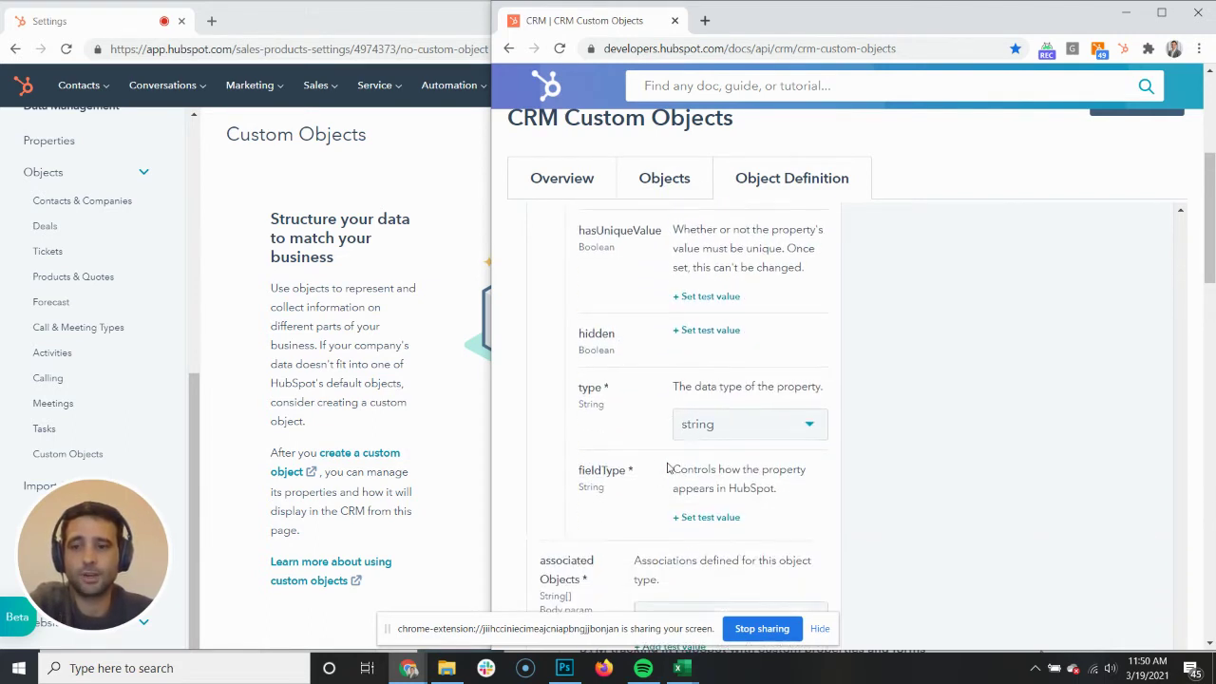
pyautogui.scroll(-2, 668, 468)
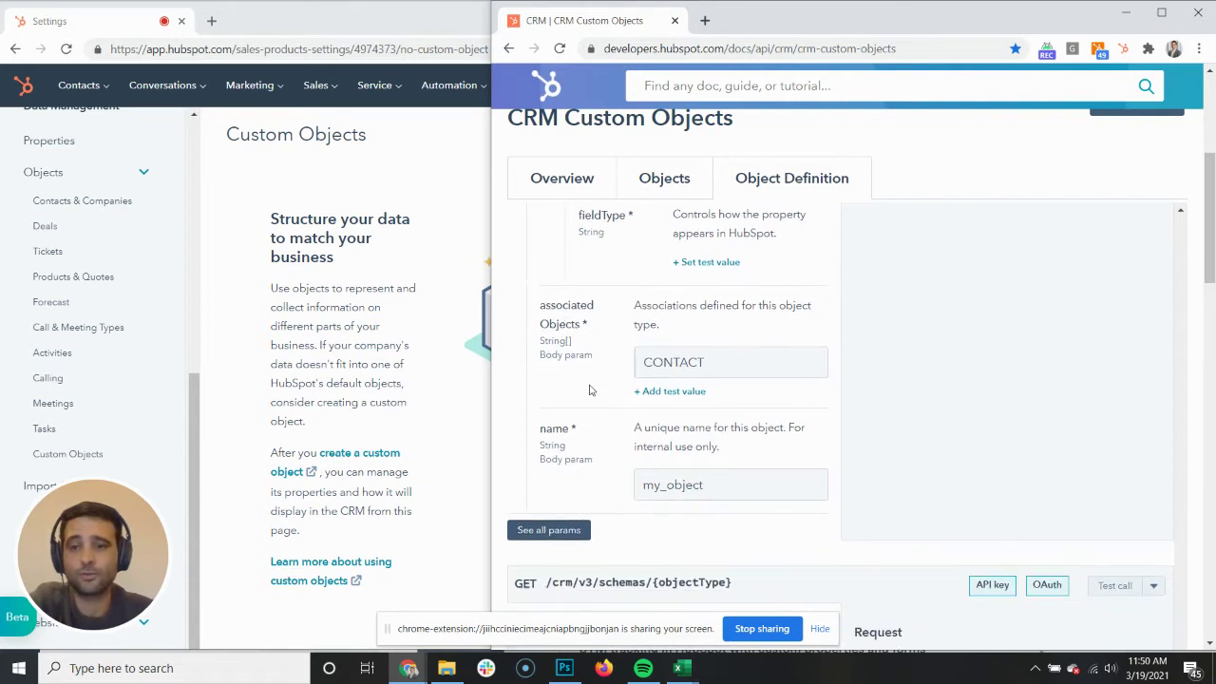
pyautogui.click(682, 391)
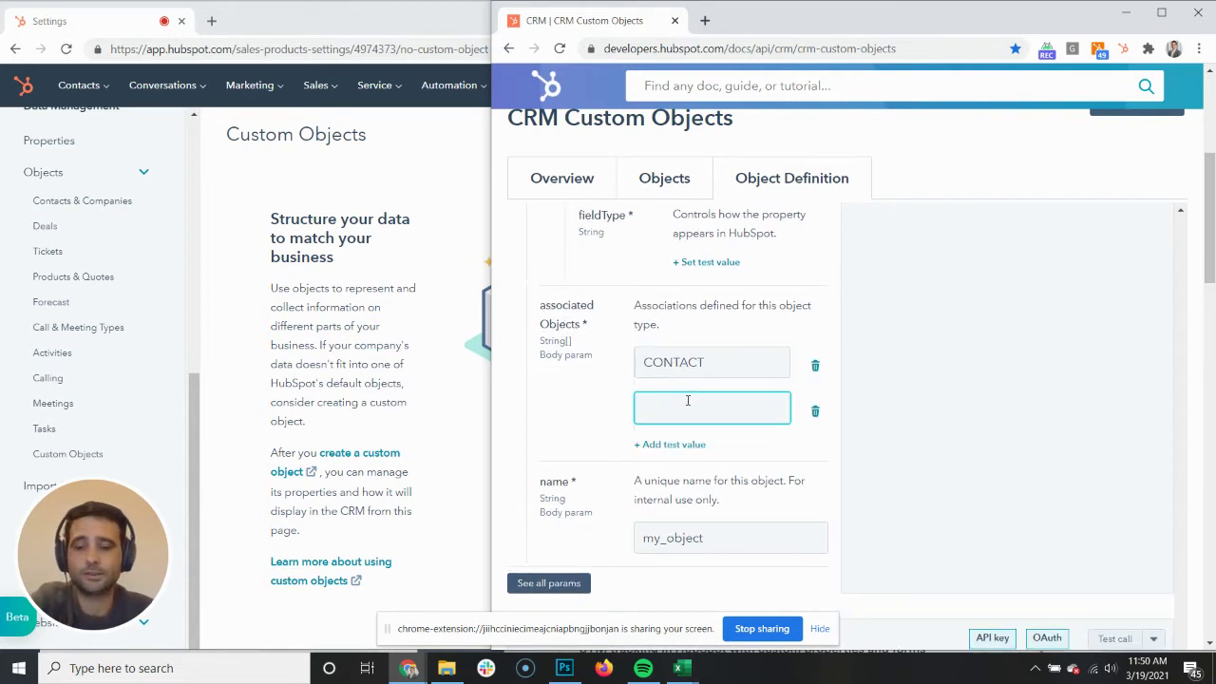
pyautogui.write('COM')
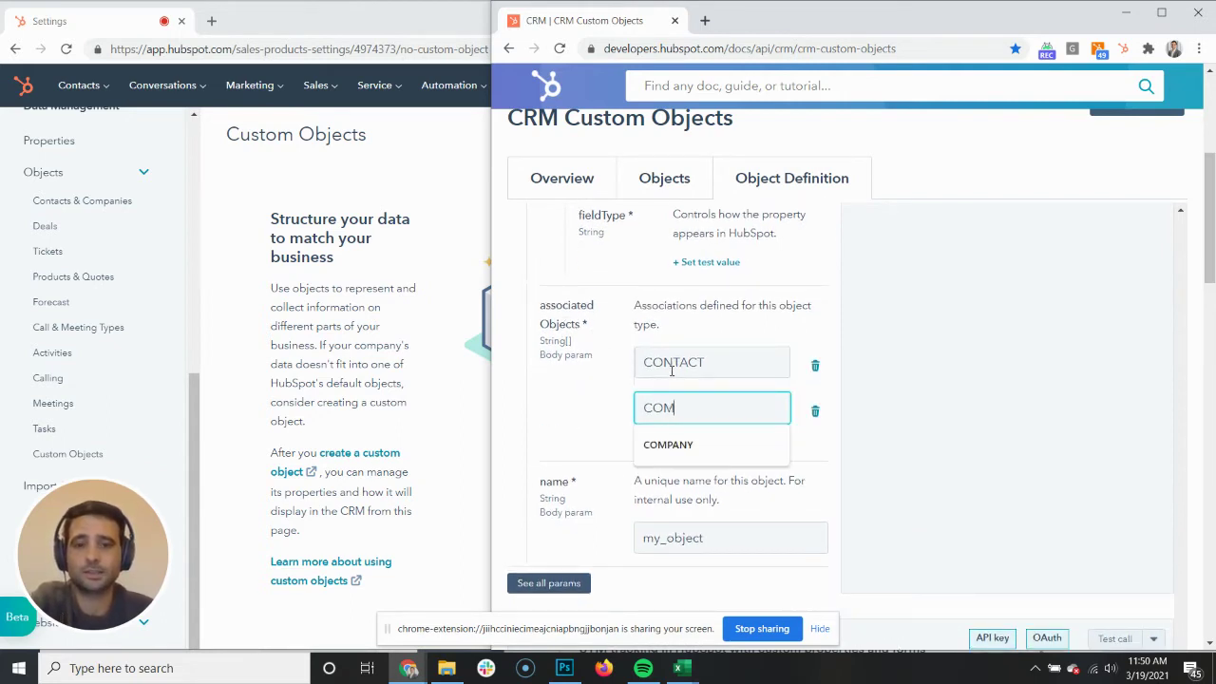
pyautogui.write('PANY')
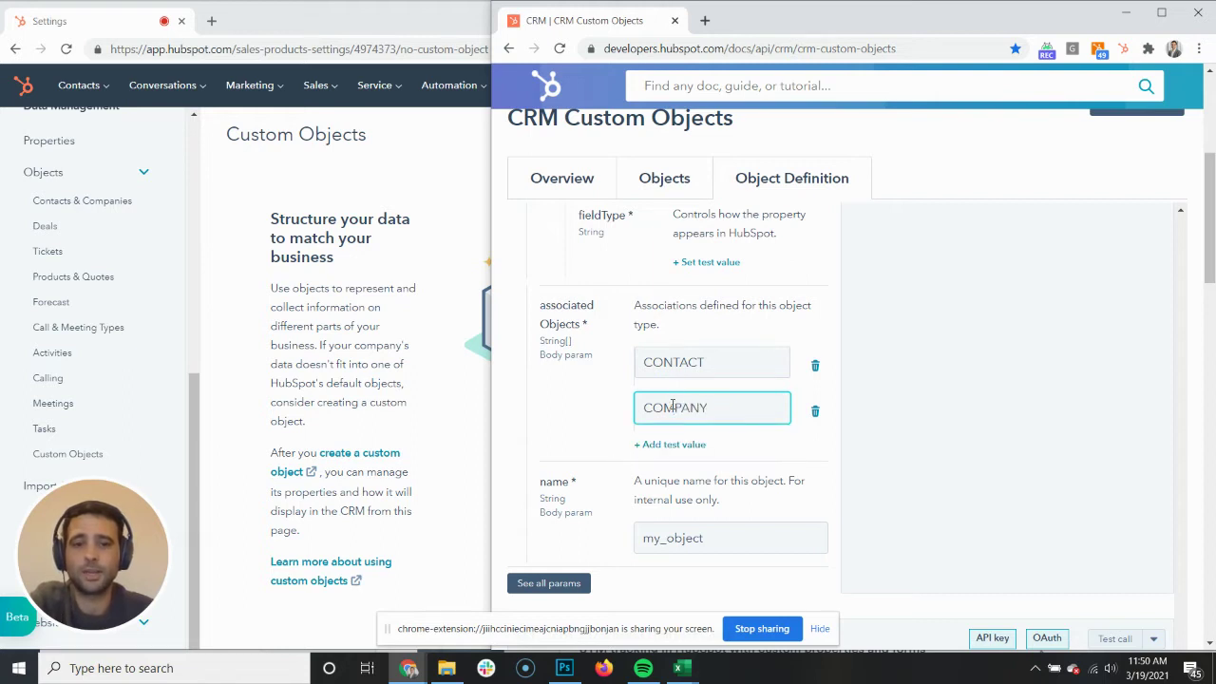
pyautogui.click(674, 443)
pyautogui.write('DEAL')
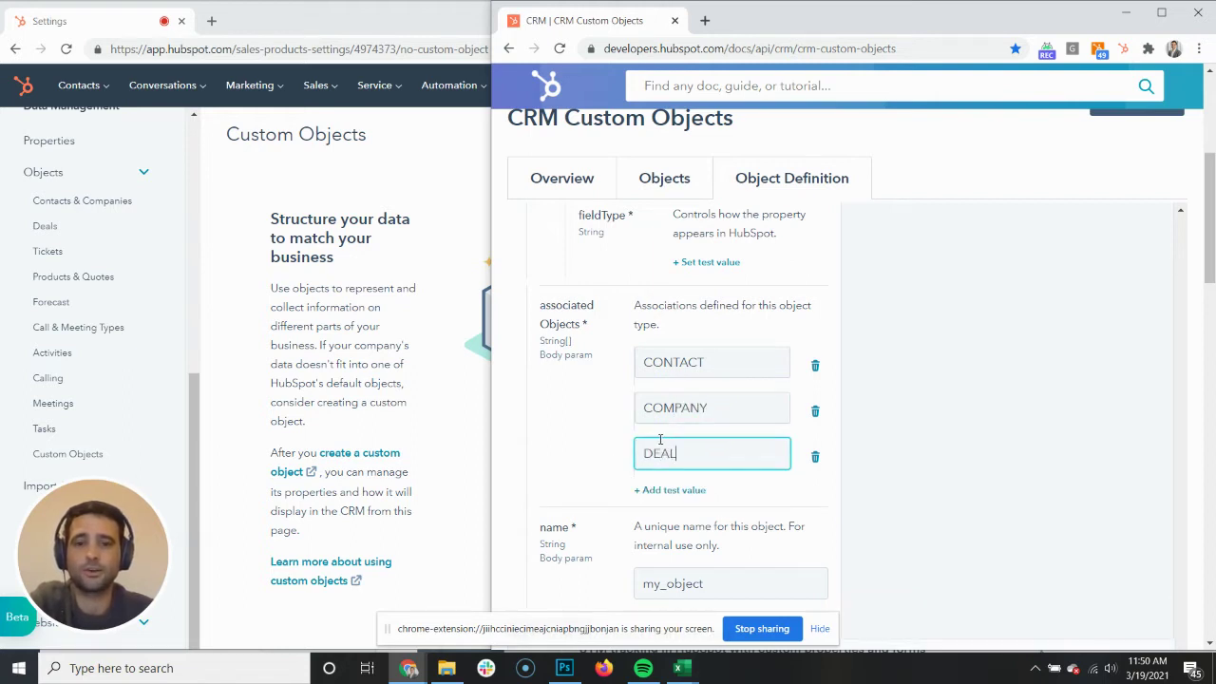
pyautogui.click(859, 433)
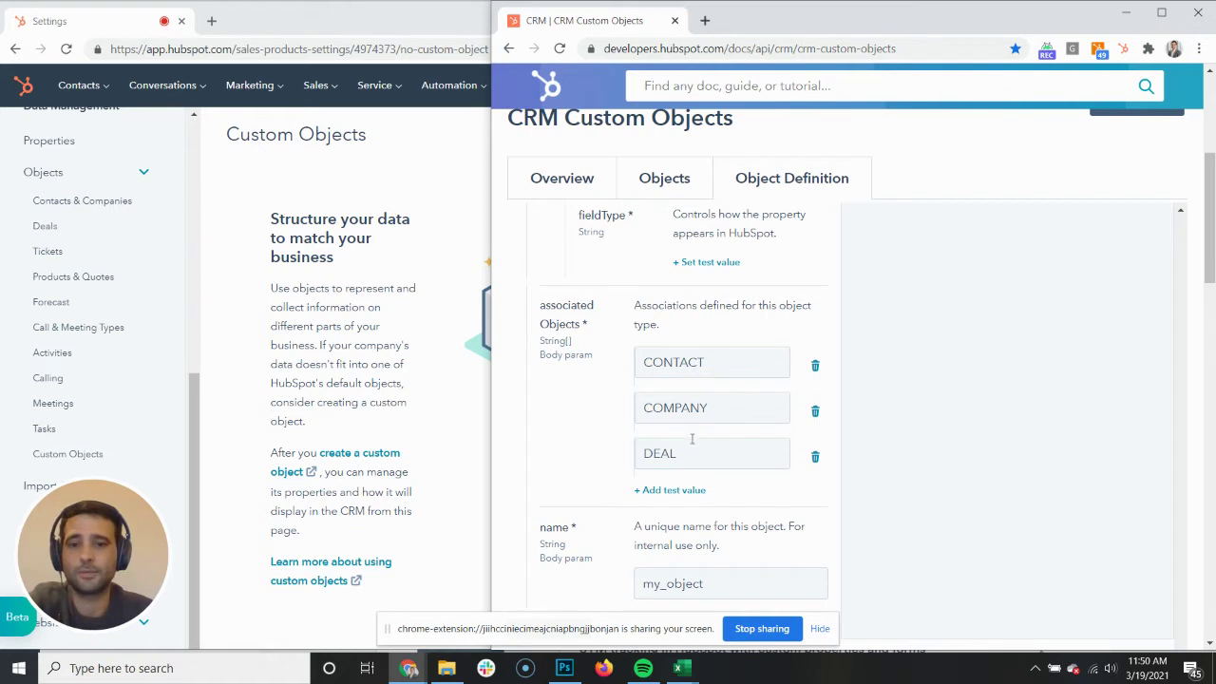
# - Replace the my_object schema name with member
pyautogui.moveTo(724, 571); pyautogui.dragTo(537, 576)
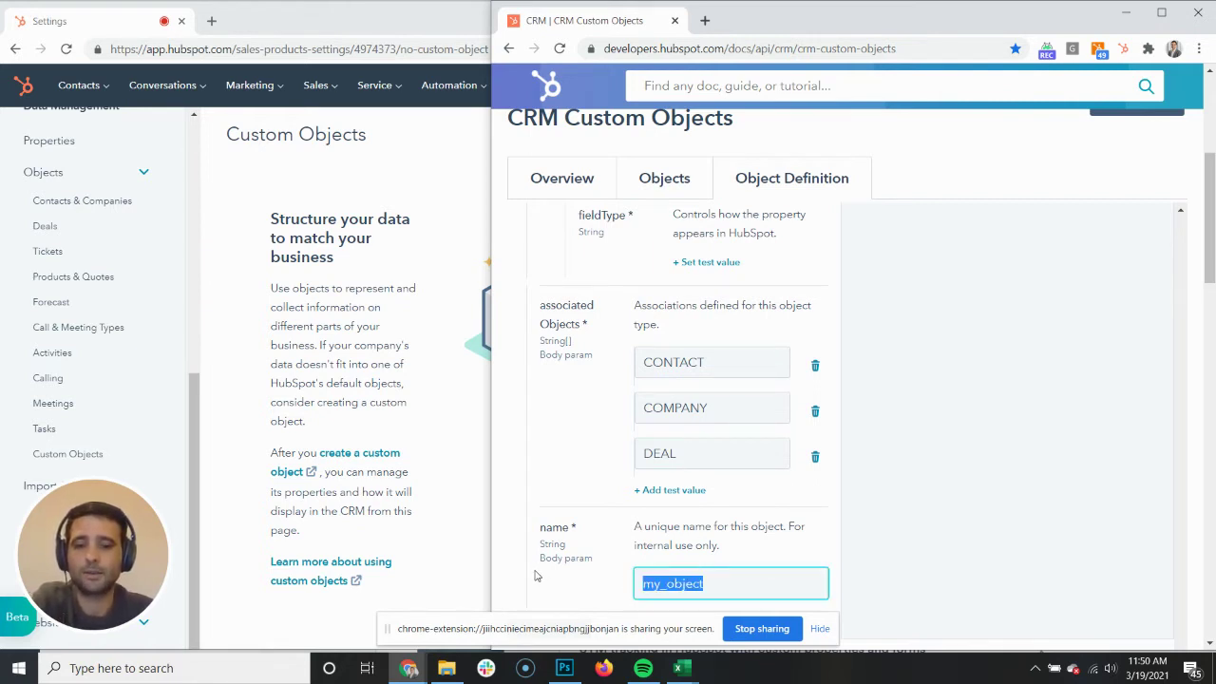
pyautogui.write('member')
pyautogui.scroll(-2, 535, 576)
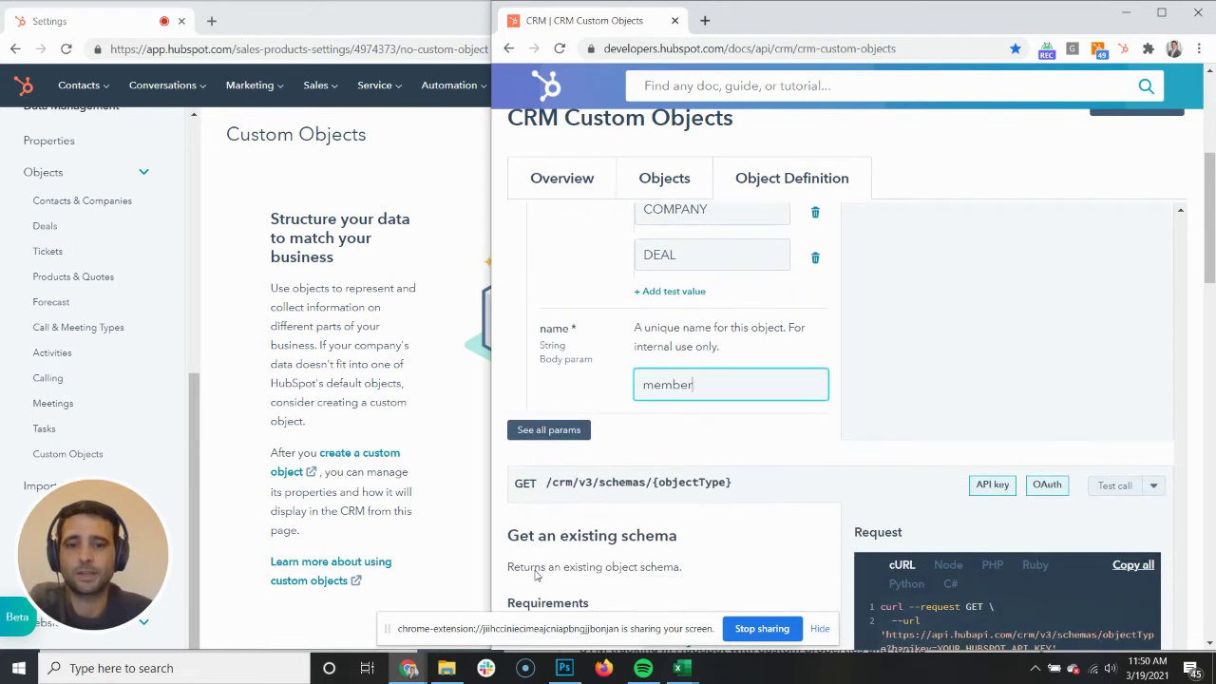
# - Under all params, set primaryDisplayProperty to member_name
pyautogui.click(550, 430)
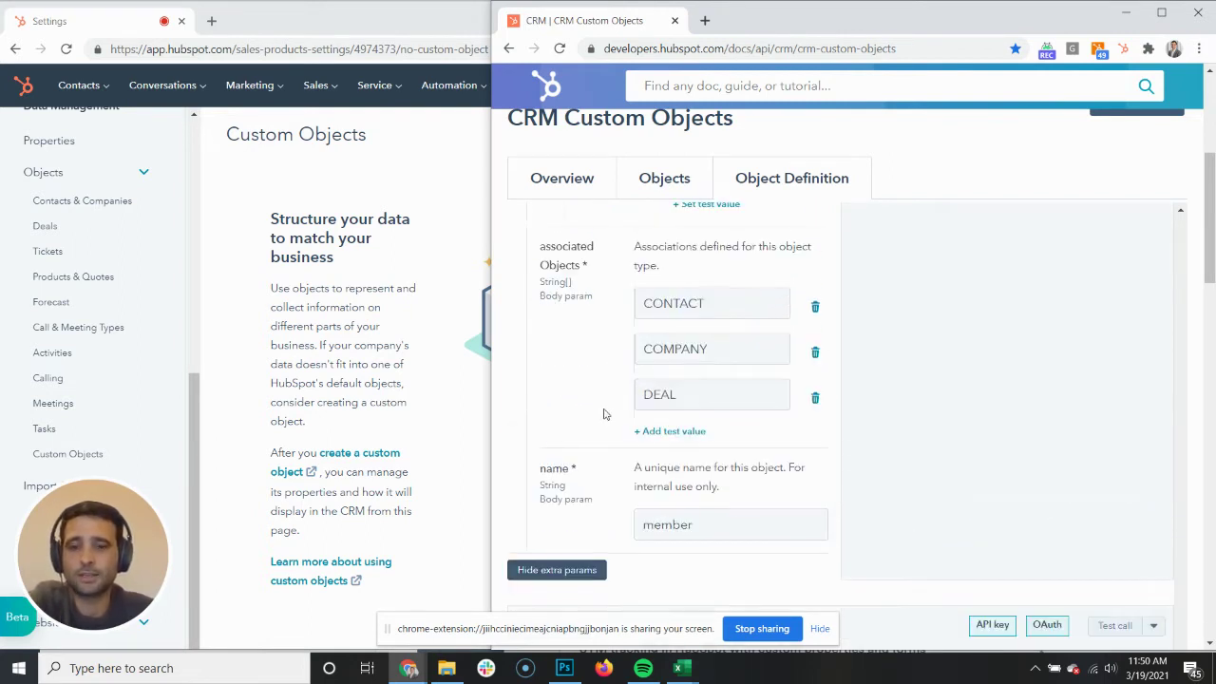
pyautogui.scroll(5, 646, 394)
pyautogui.scroll(9, 646, 394)
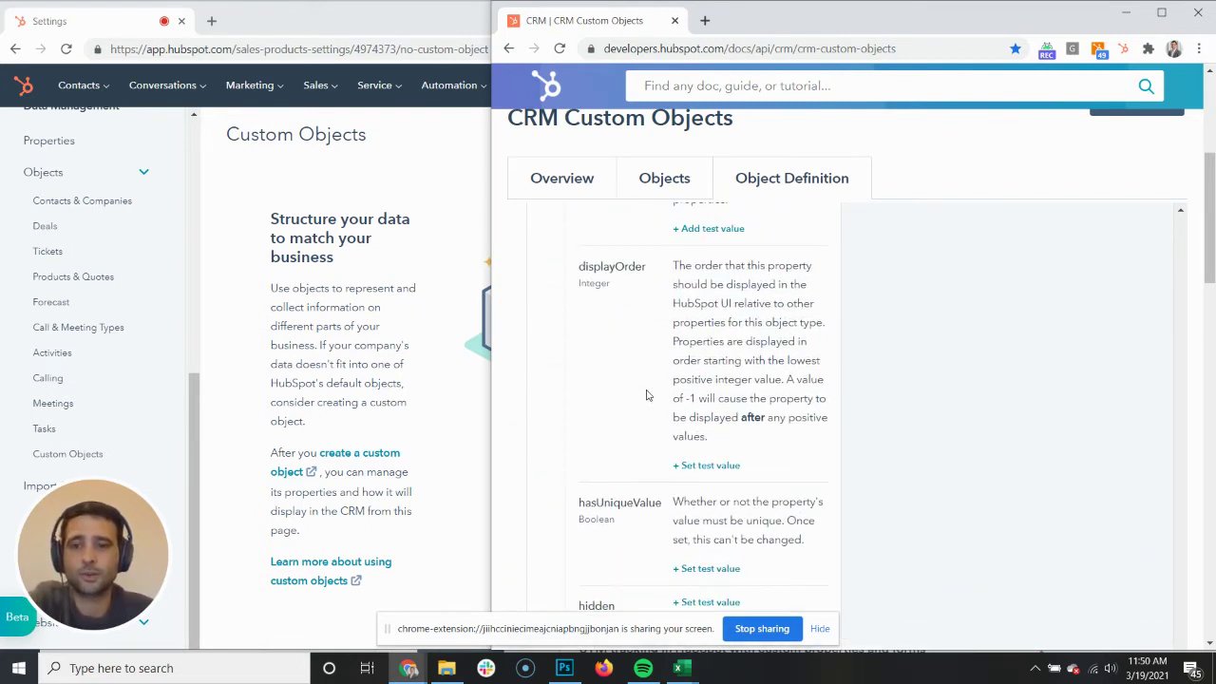
pyautogui.scroll(6, 646, 395)
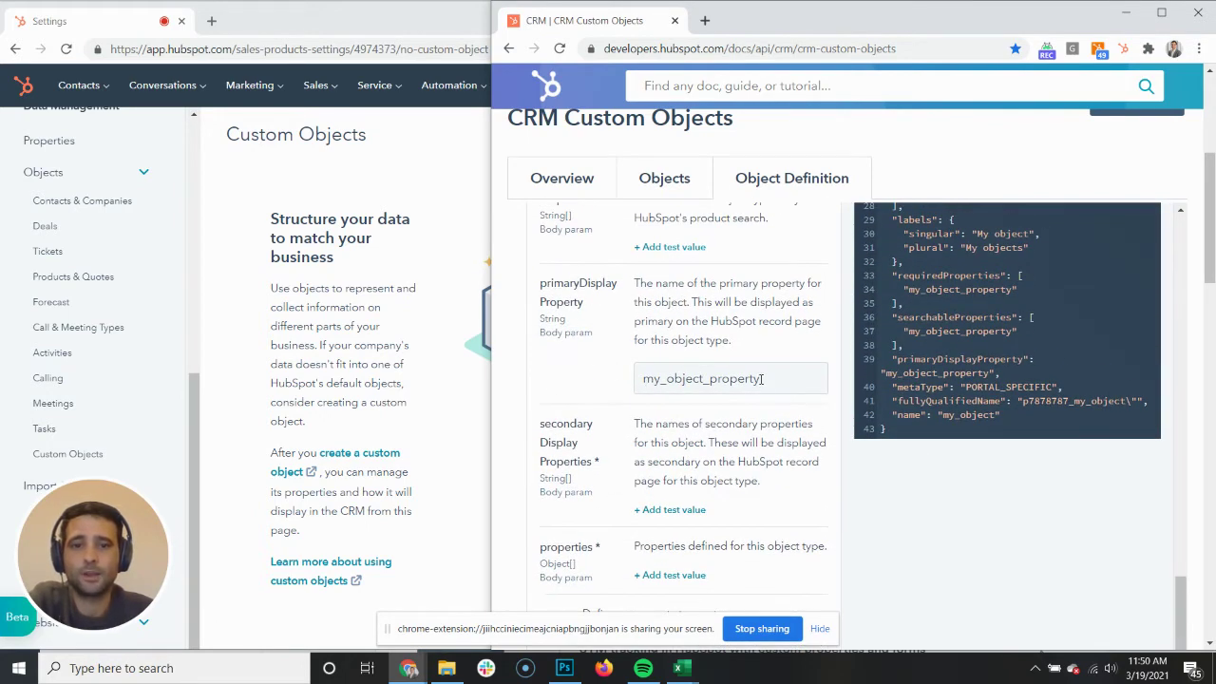
pyautogui.doubleClick(737, 379)
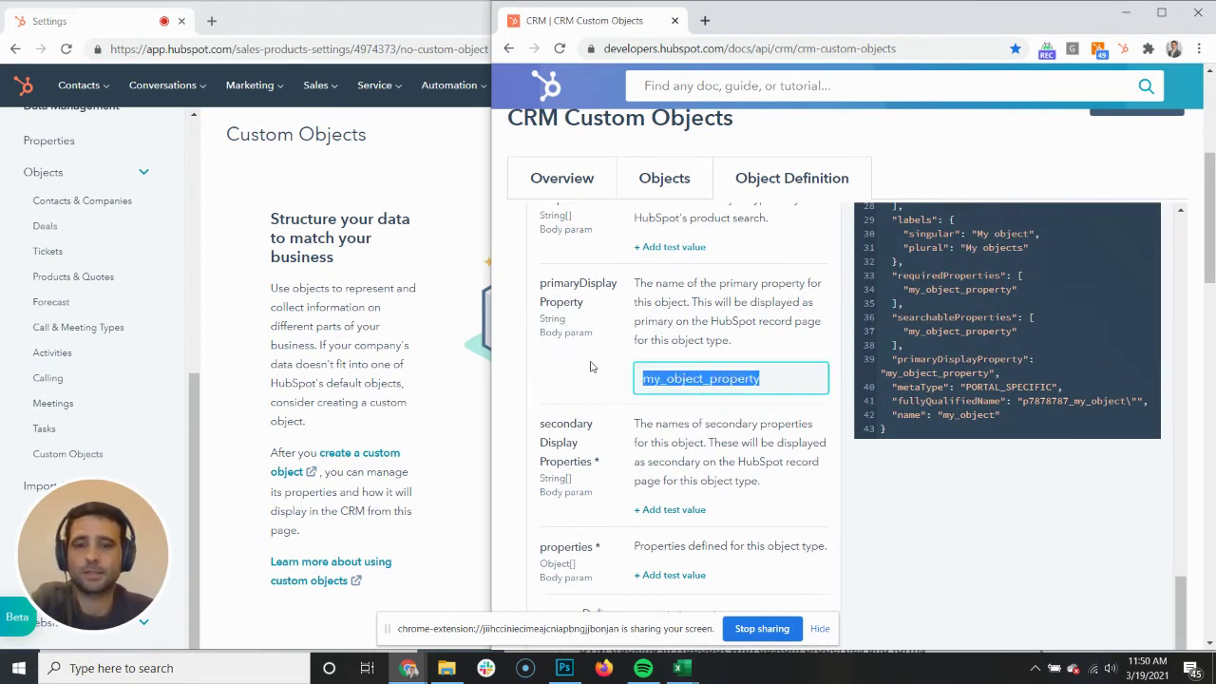
pyautogui.write('member_name')
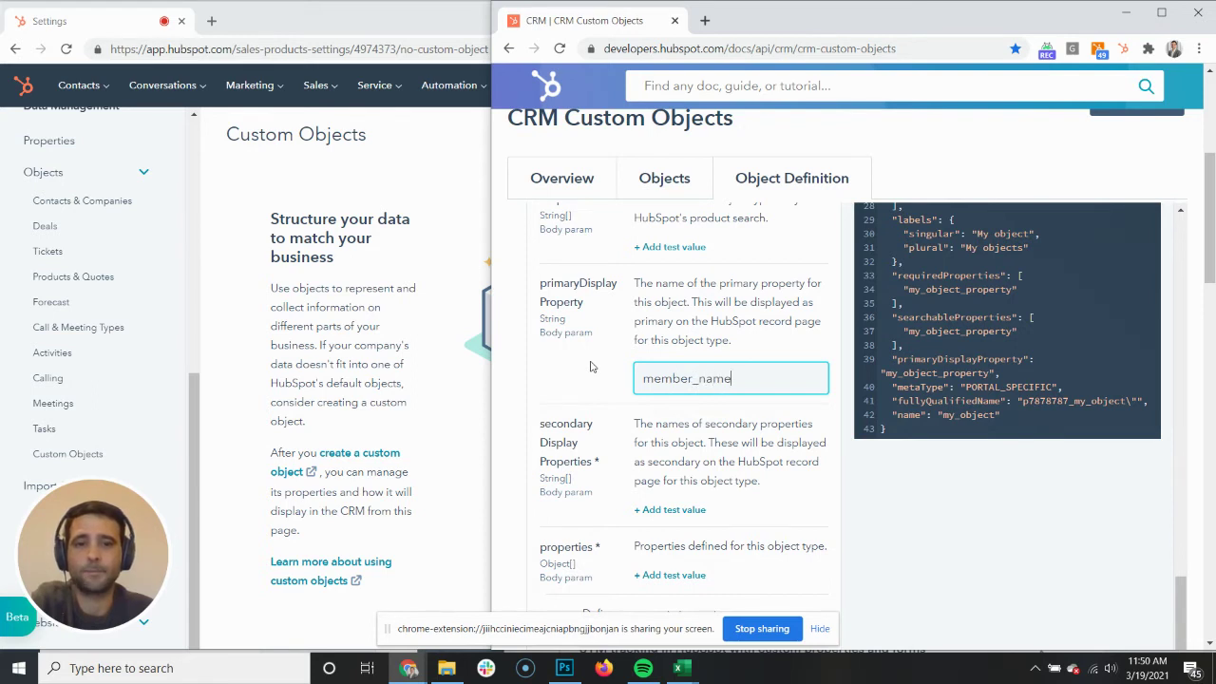
pyautogui.click(862, 491)
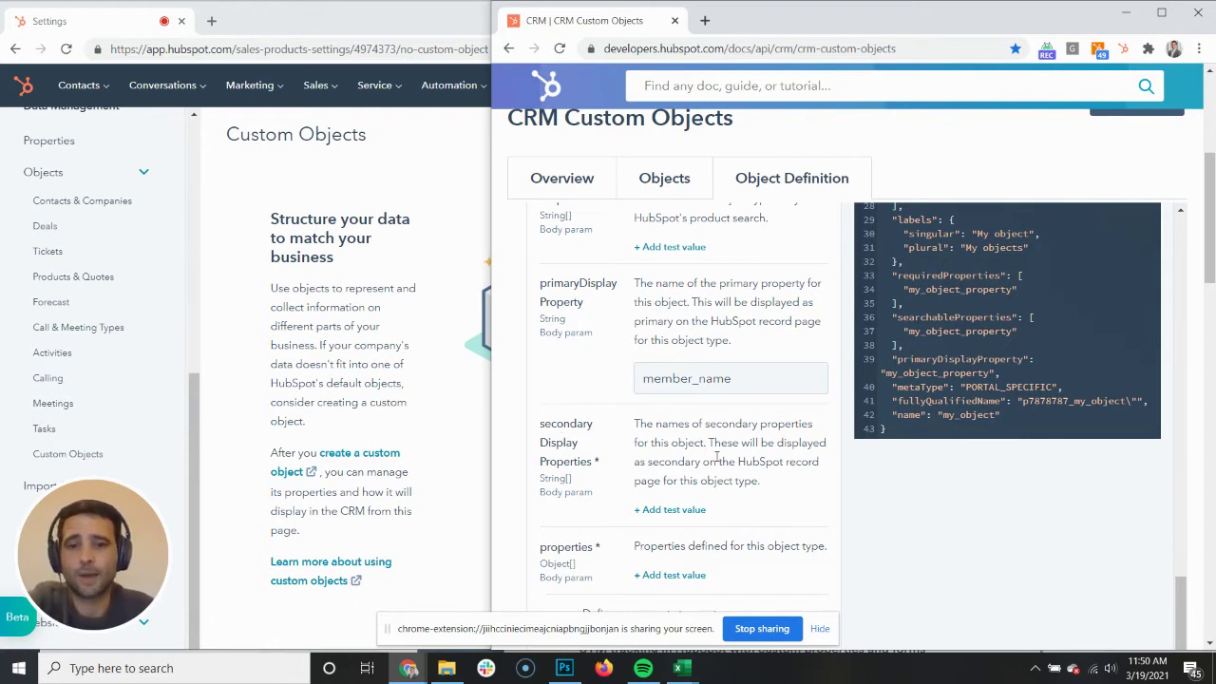
pyautogui.scroll(1, 728, 457)
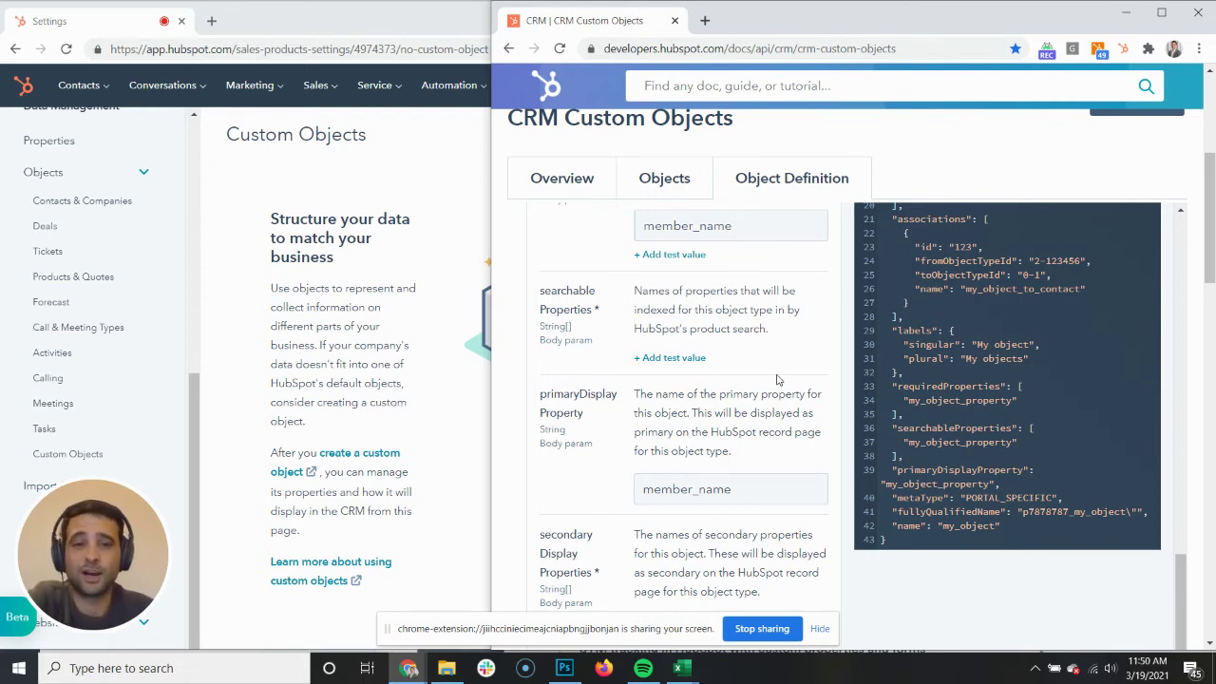
pyautogui.scroll(6, 777, 379)
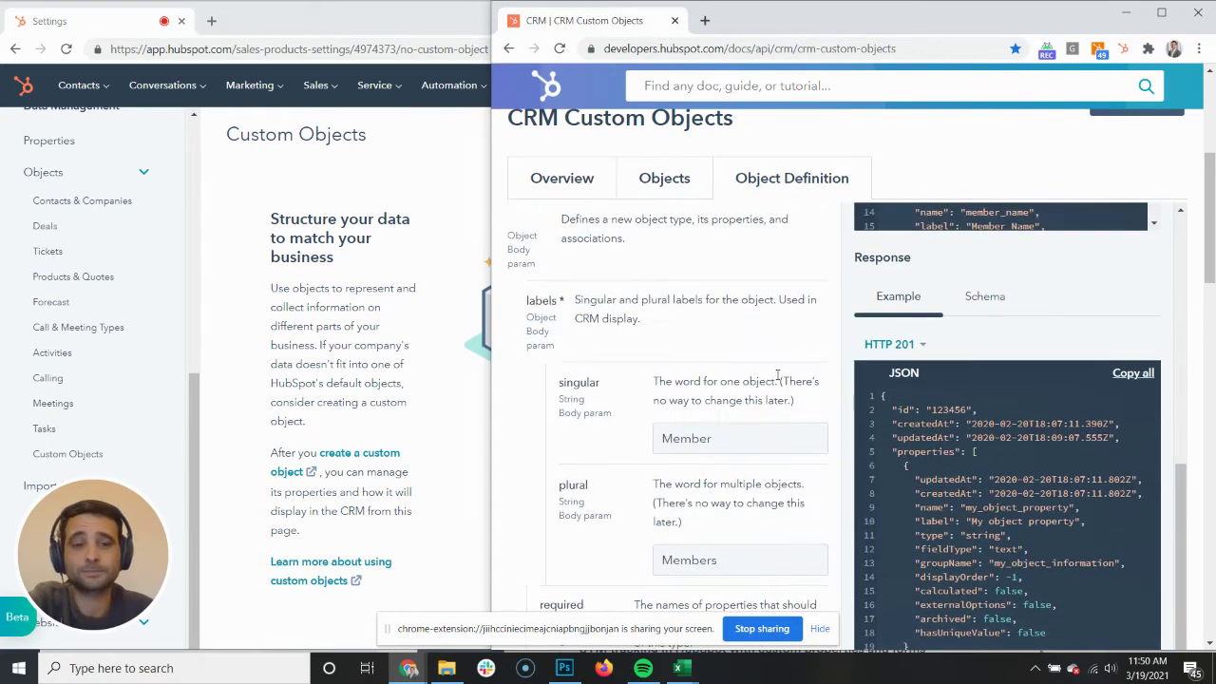
# - Send the create-schema test call with the account API key and confirm the POST, getting HTTP 201
pyautogui.scroll(4, 777, 379)
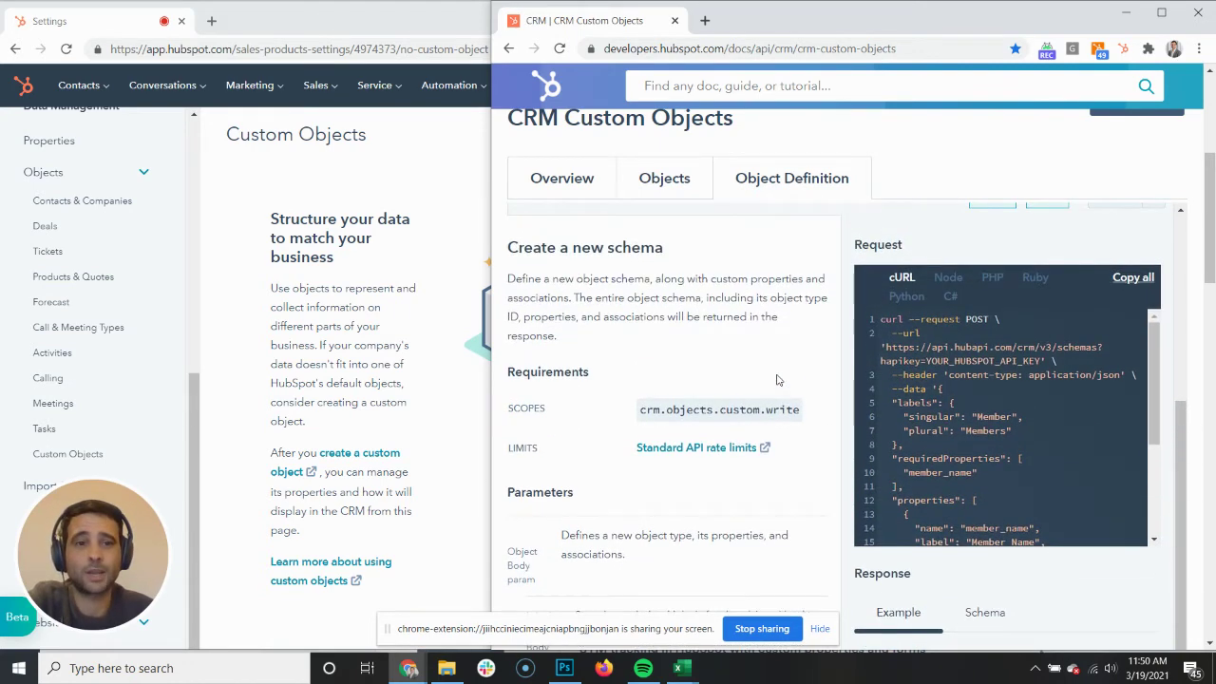
pyautogui.scroll(1, 777, 379)
pyautogui.click(1108, 248)
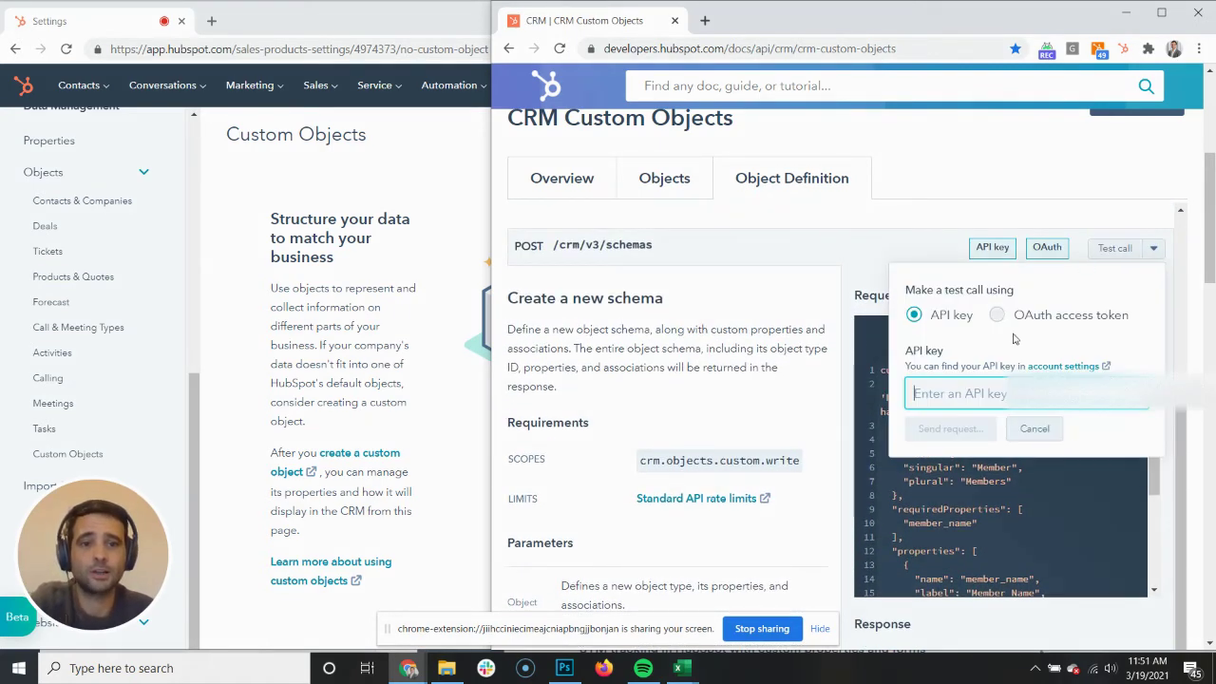
pyautogui.hotkey('ctrl', 'v')
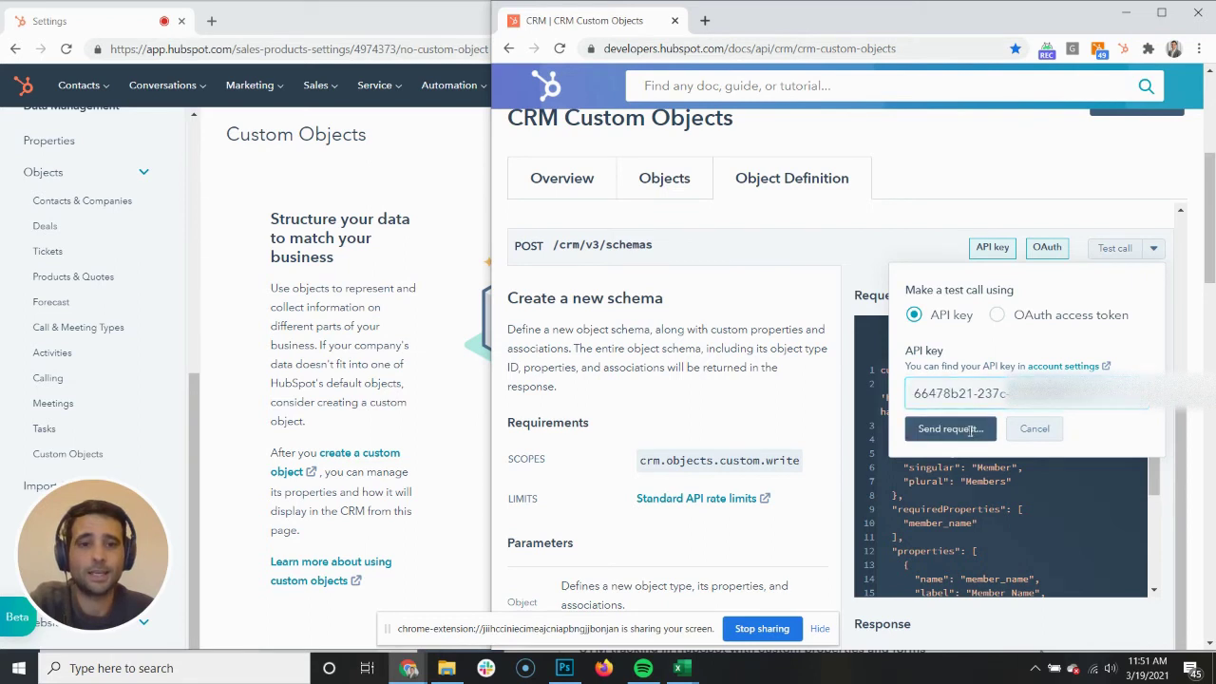
pyautogui.click(970, 431)
pyautogui.click(974, 349)
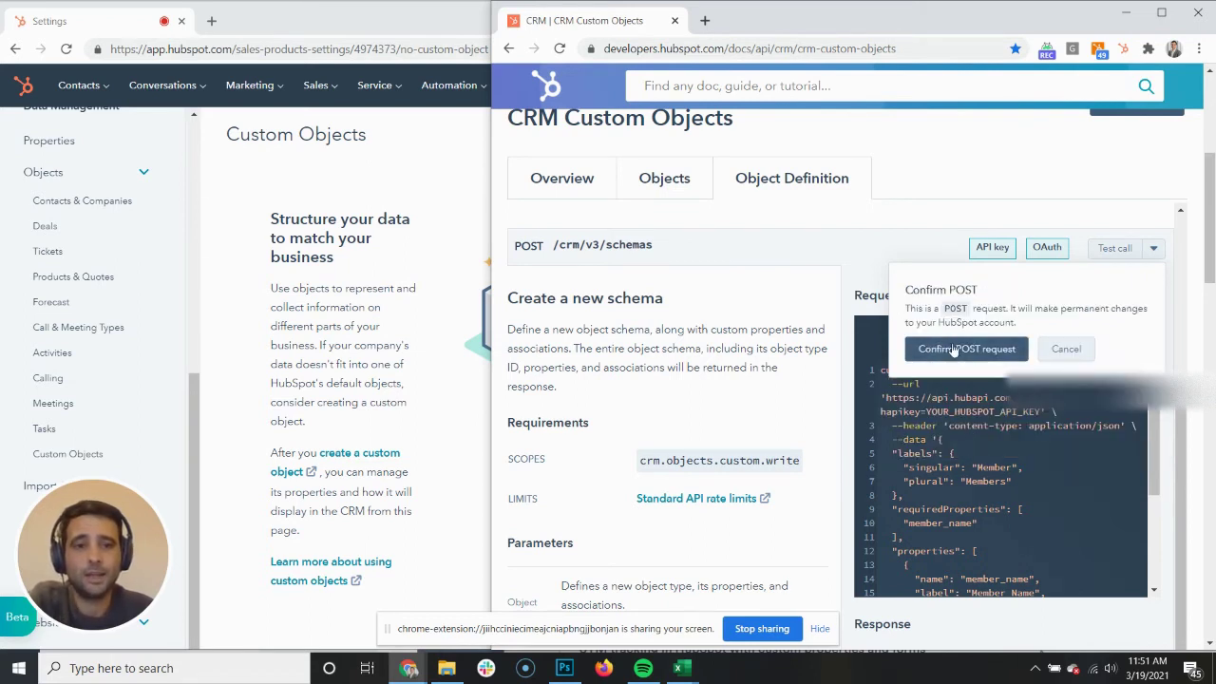
pyautogui.click(979, 348)
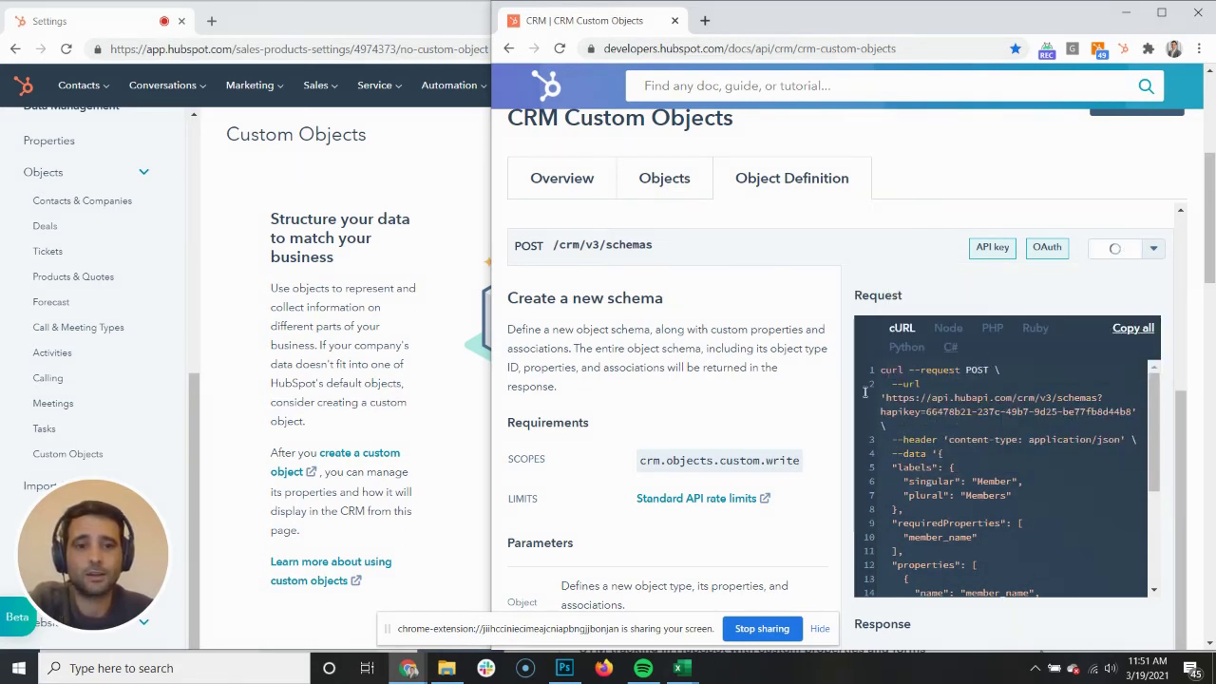
pyautogui.scroll(-3, 843, 407)
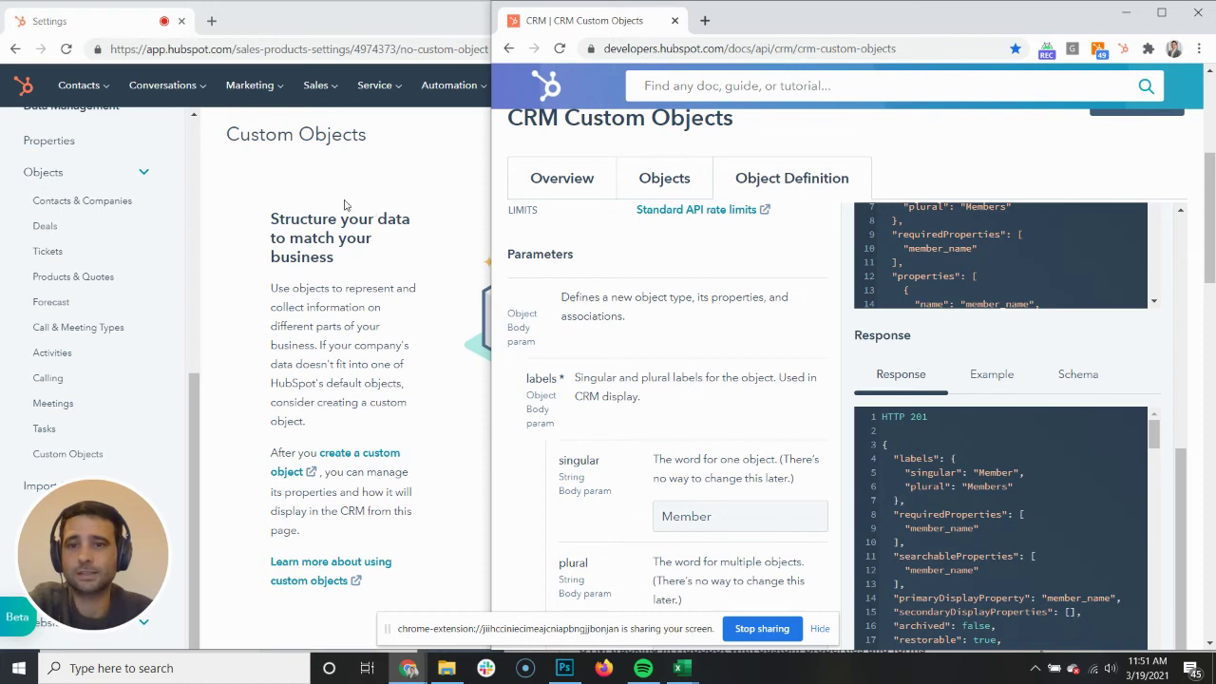
pyautogui.click(247, 176)
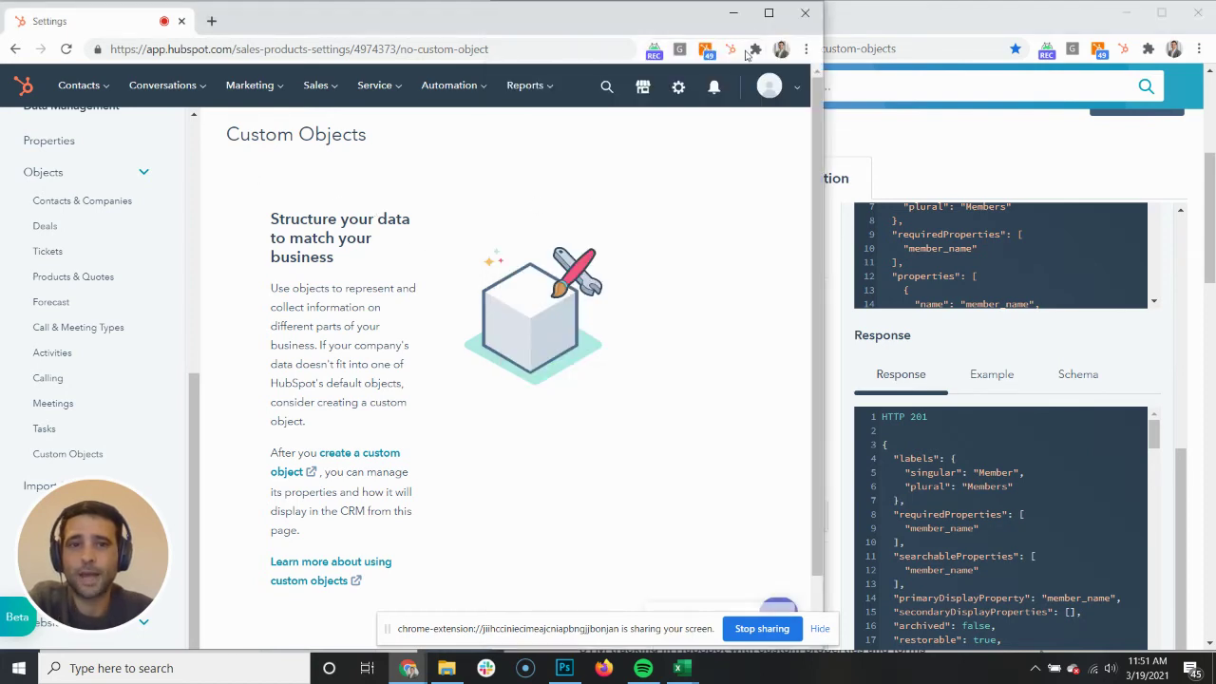
# - Maximize HubSpot and switch from Contacts to the new Members object, which shows 0 records
pyautogui.click(769, 13)
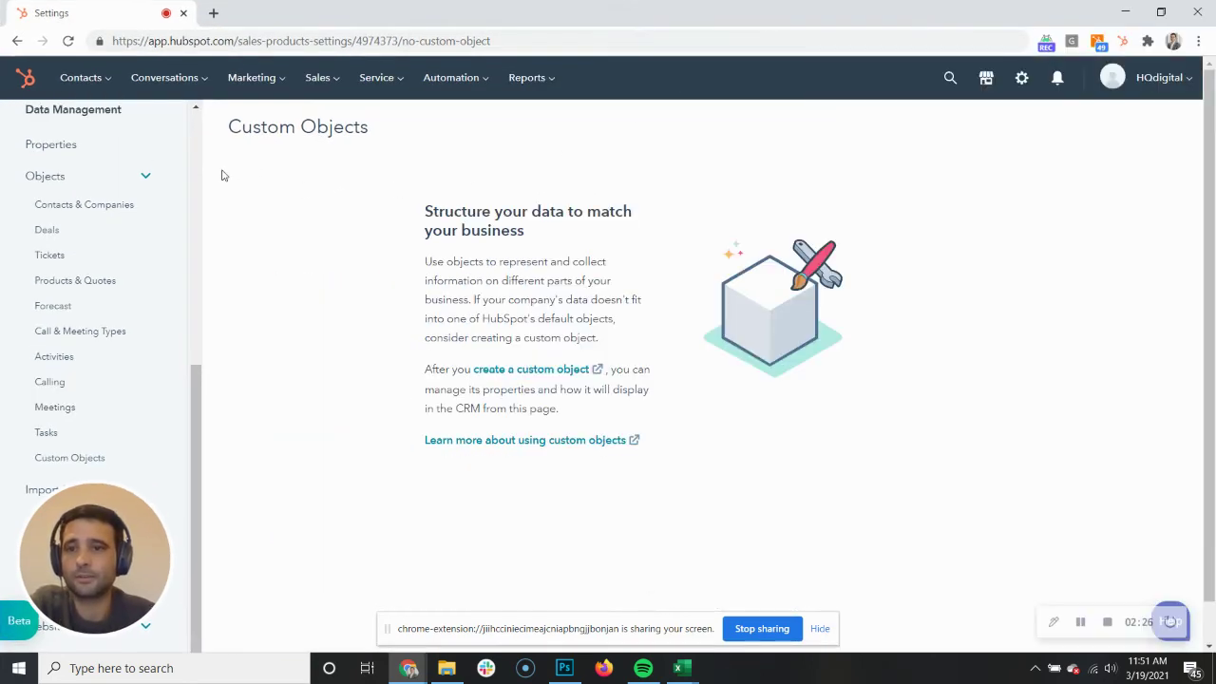
pyautogui.click(82, 78)
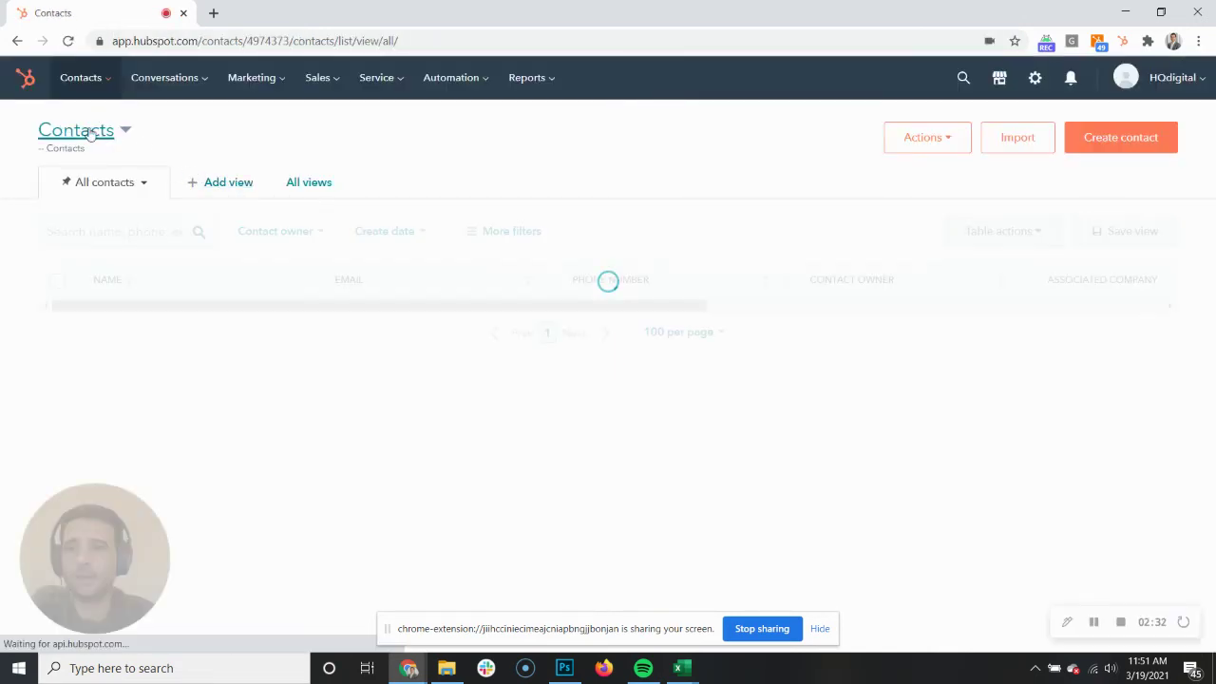
pyautogui.click(90, 134)
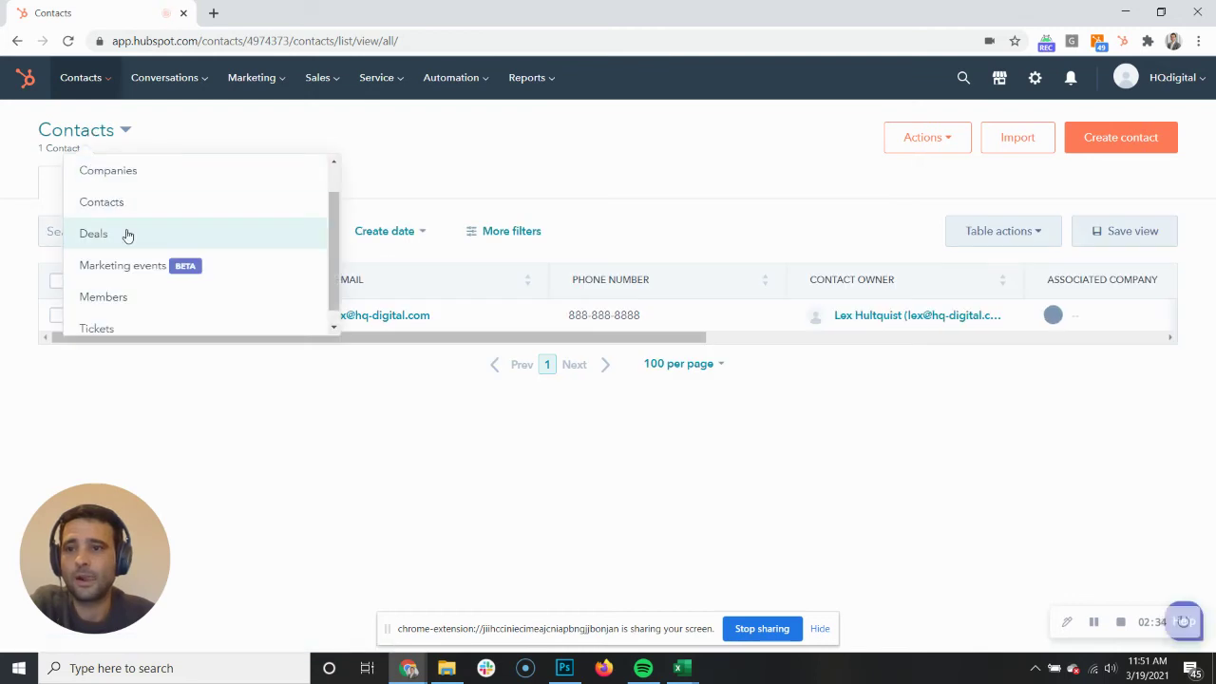
pyautogui.click(100, 281)
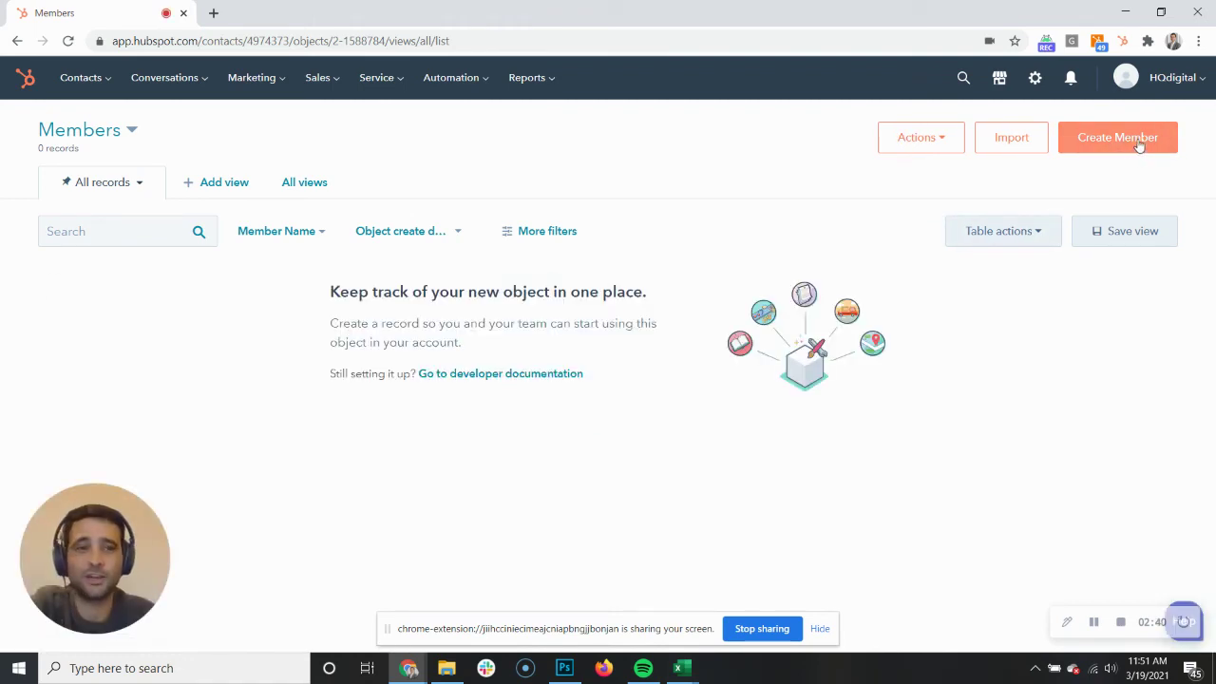
pyautogui.click(1034, 78)
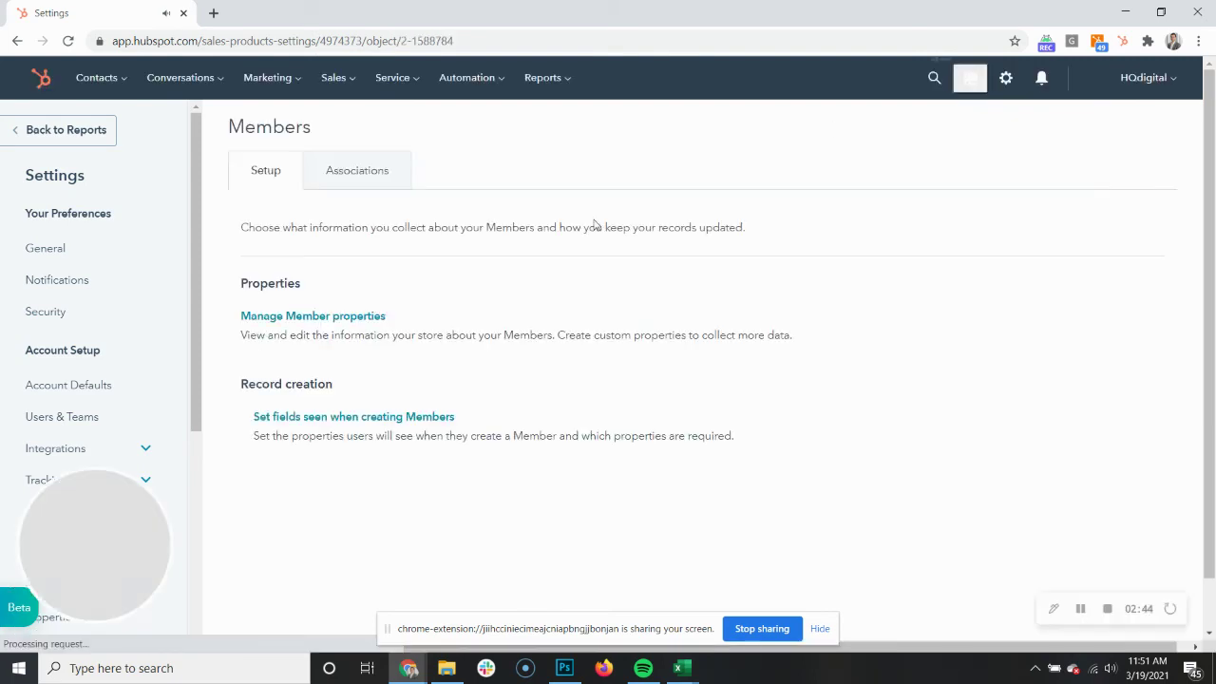
# - Show the Associations tab in the Members object settings
pyautogui.scroll(-5, 114, 446)
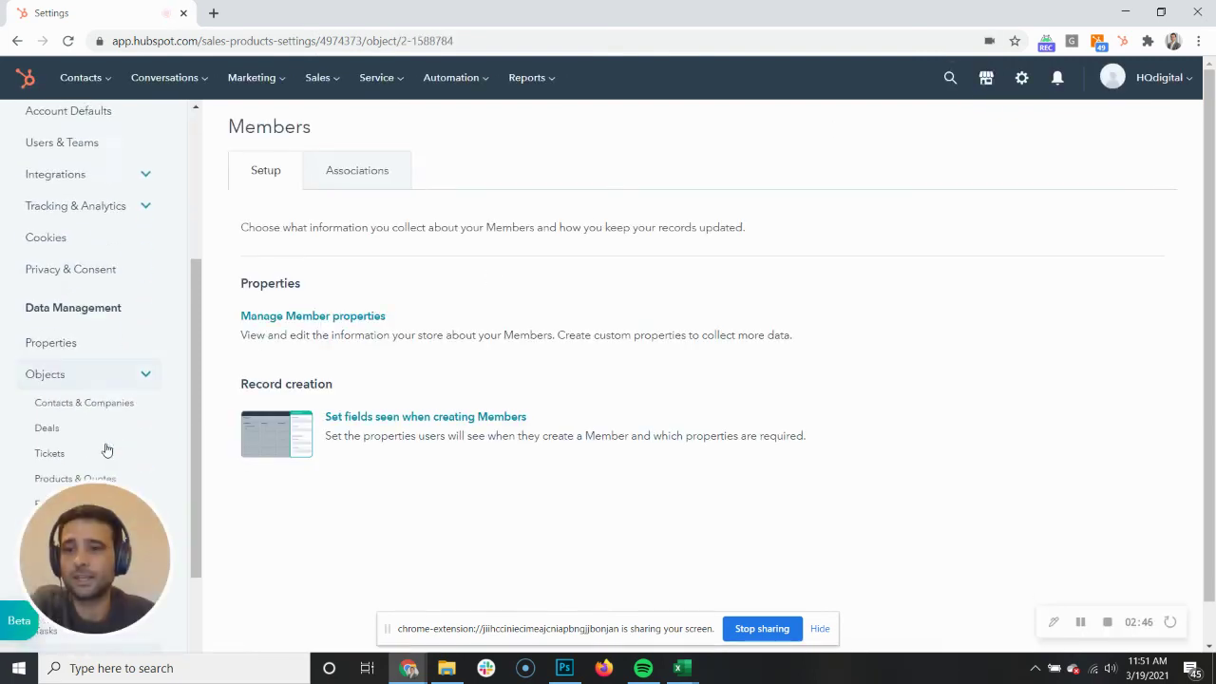
pyautogui.scroll(-1, 107, 449)
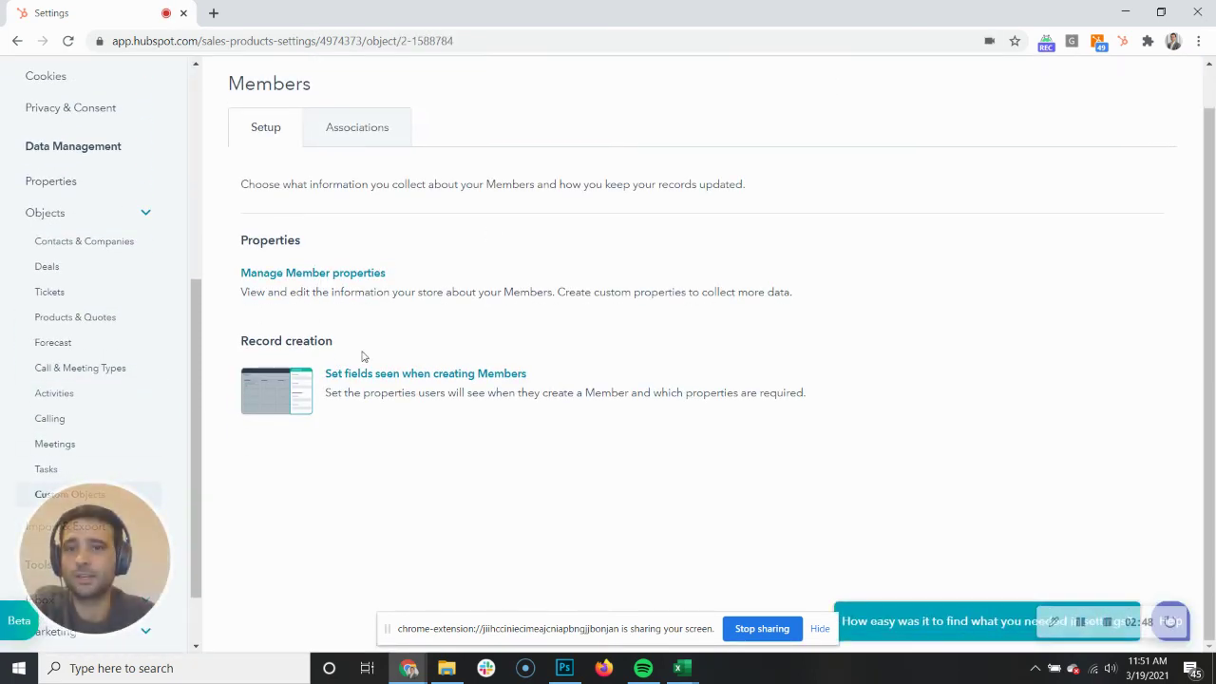
pyautogui.scroll(1, 361, 352)
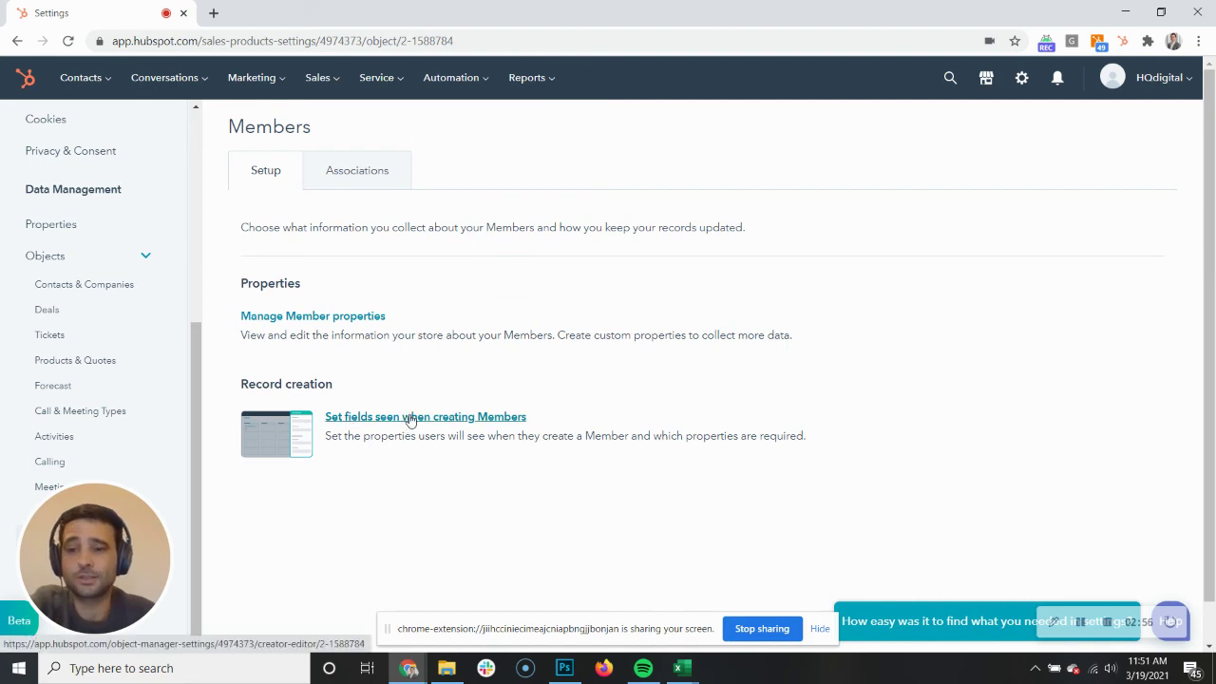
pyautogui.click(339, 170)
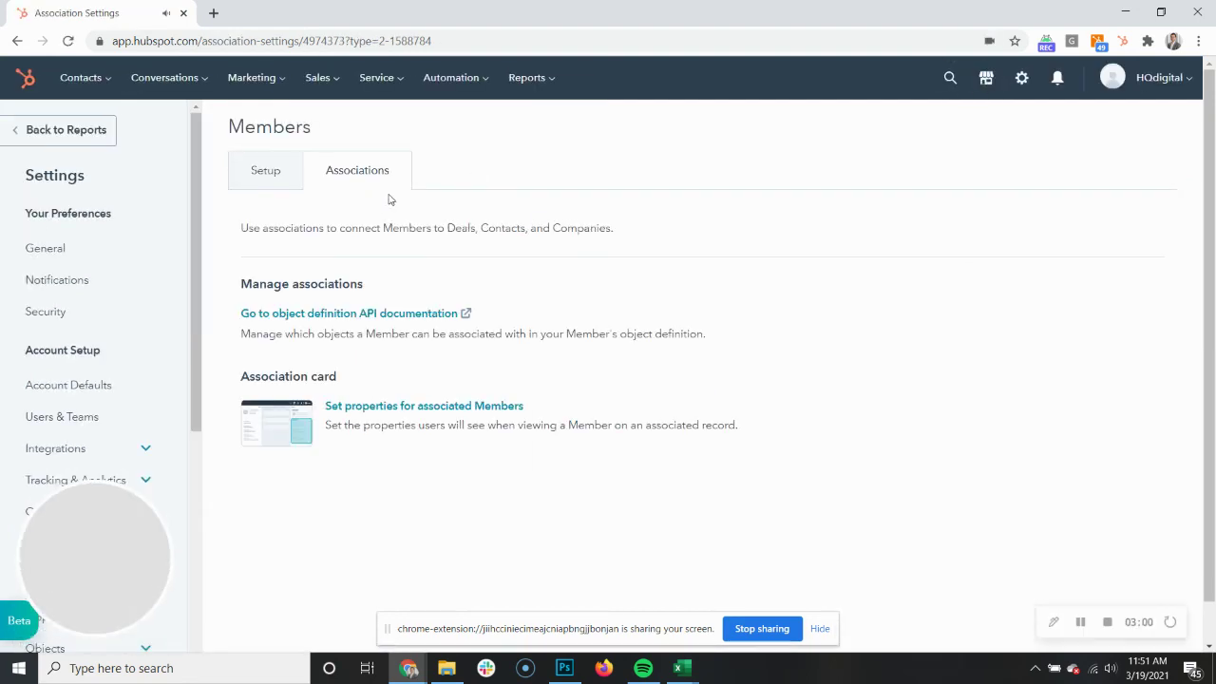